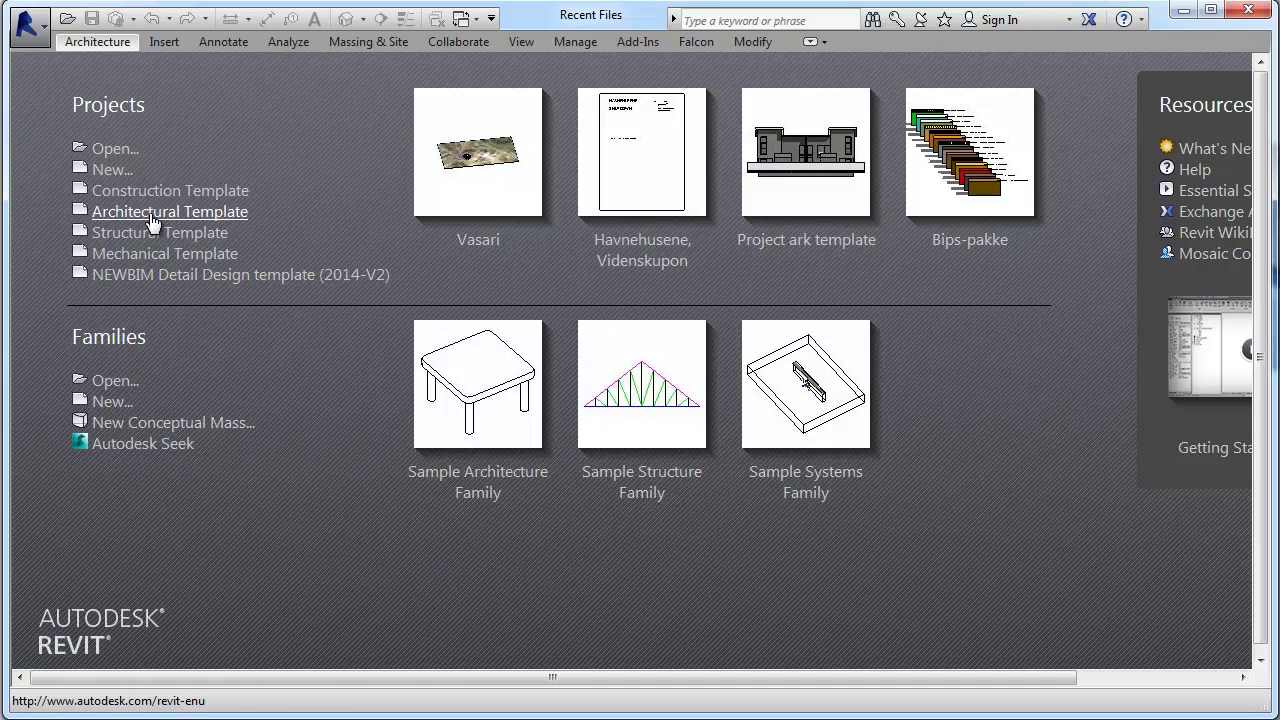
# Step: Create Project3 from the Architectural Template, showing the empty Level 1 floor plan
pyautogui.click(152, 222)
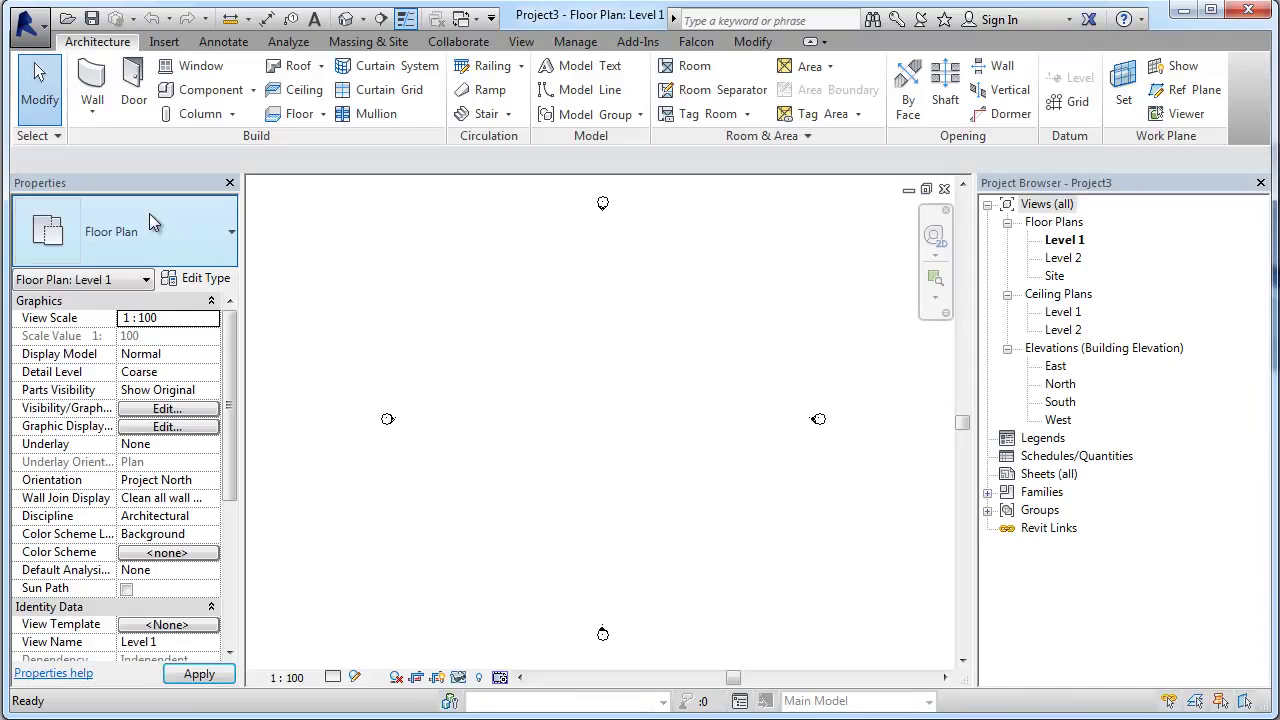
pyautogui.scroll(-1, 565, 448)
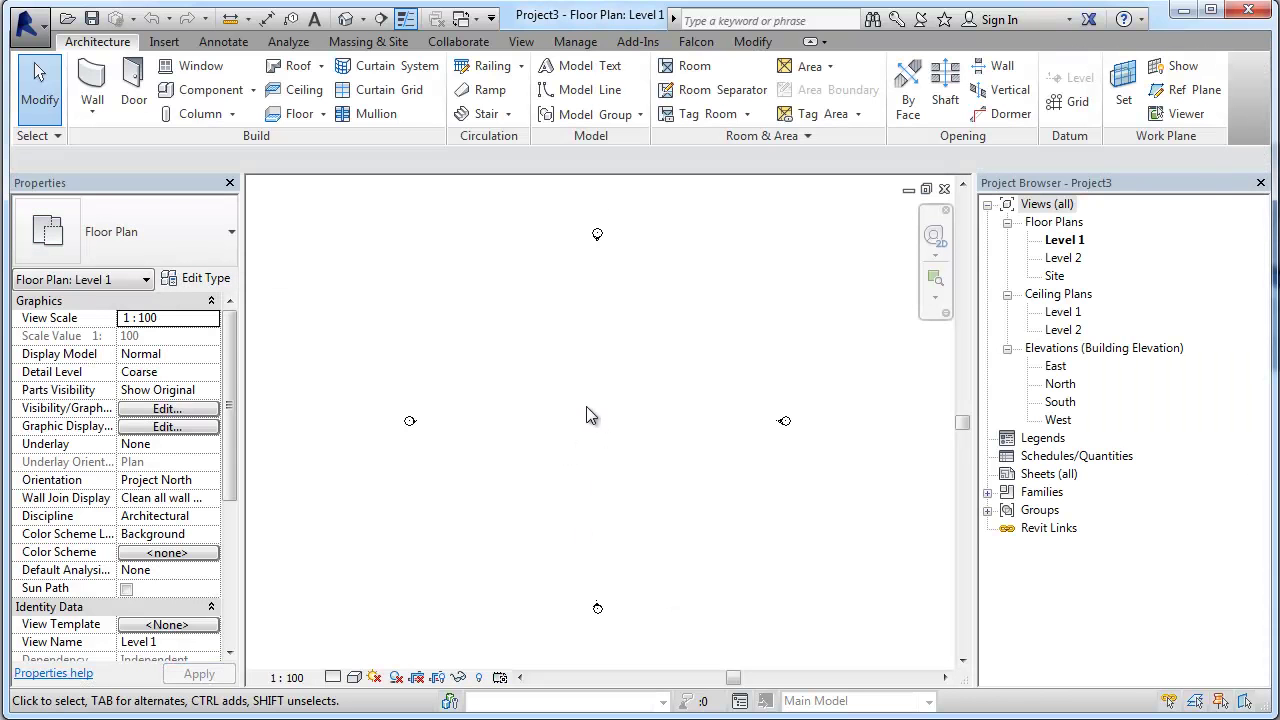
pyautogui.click(30, 25)
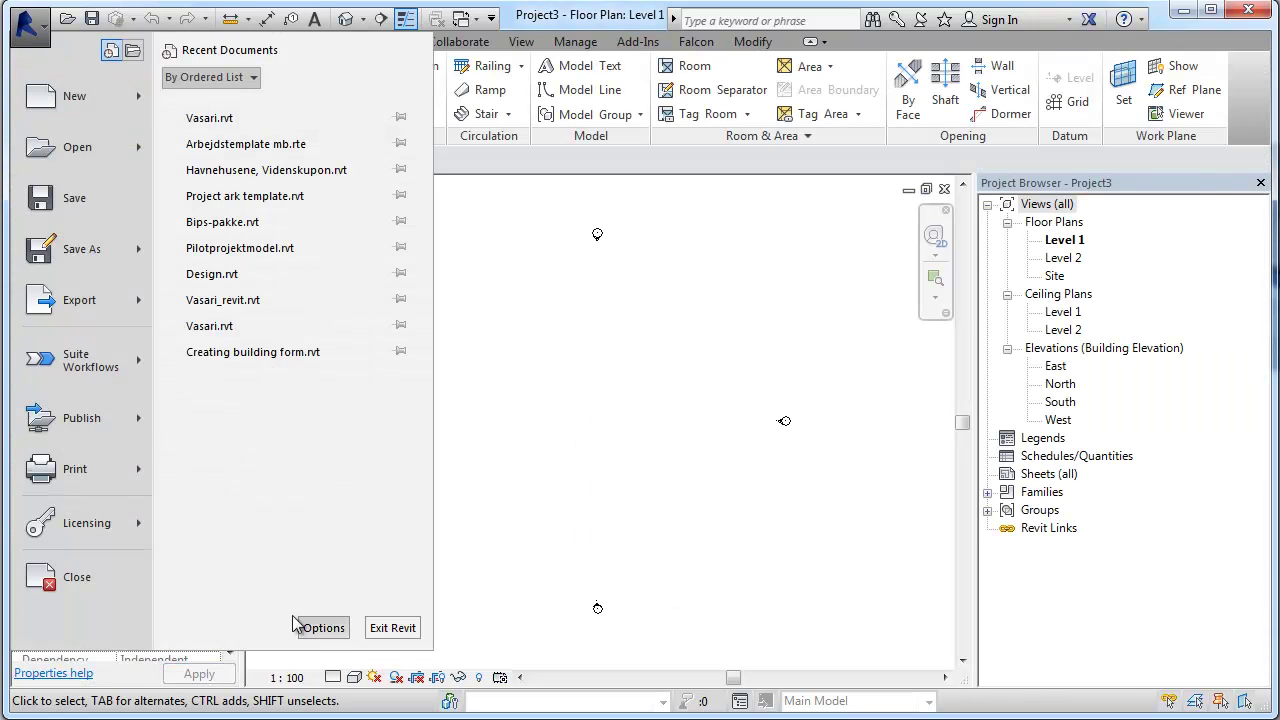
pyautogui.click(334, 638)
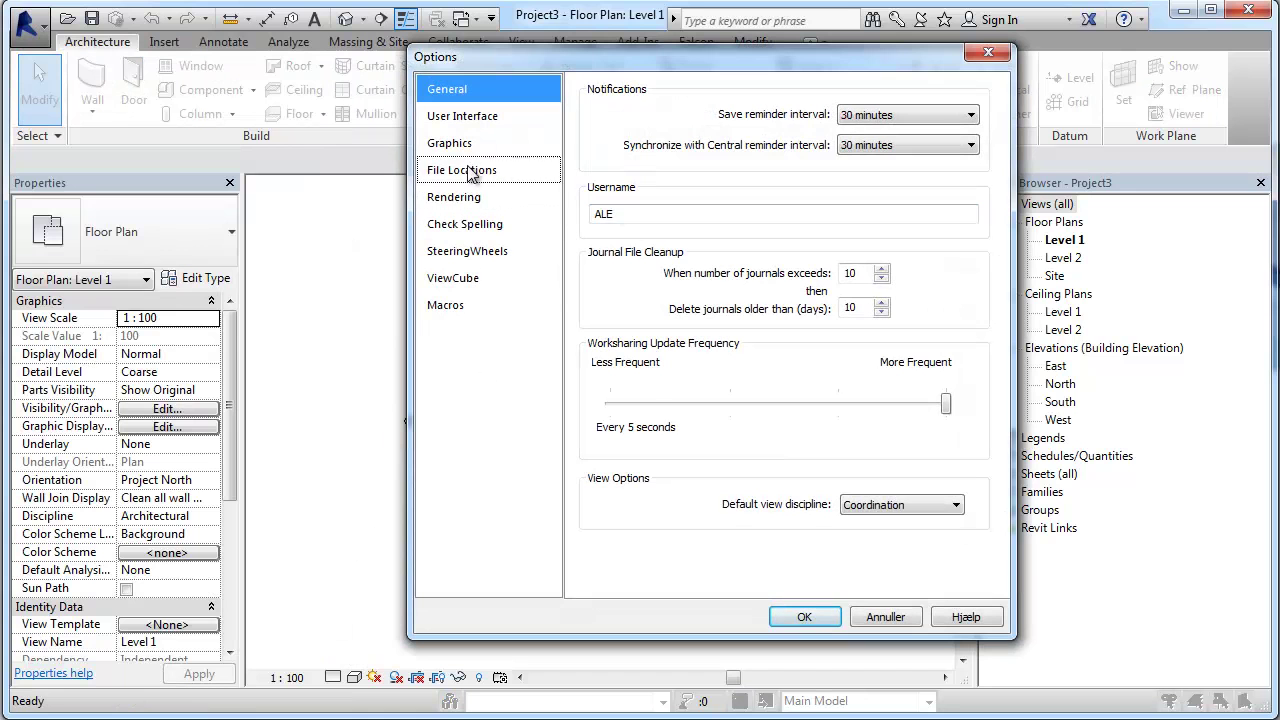
pyautogui.click(487, 117)
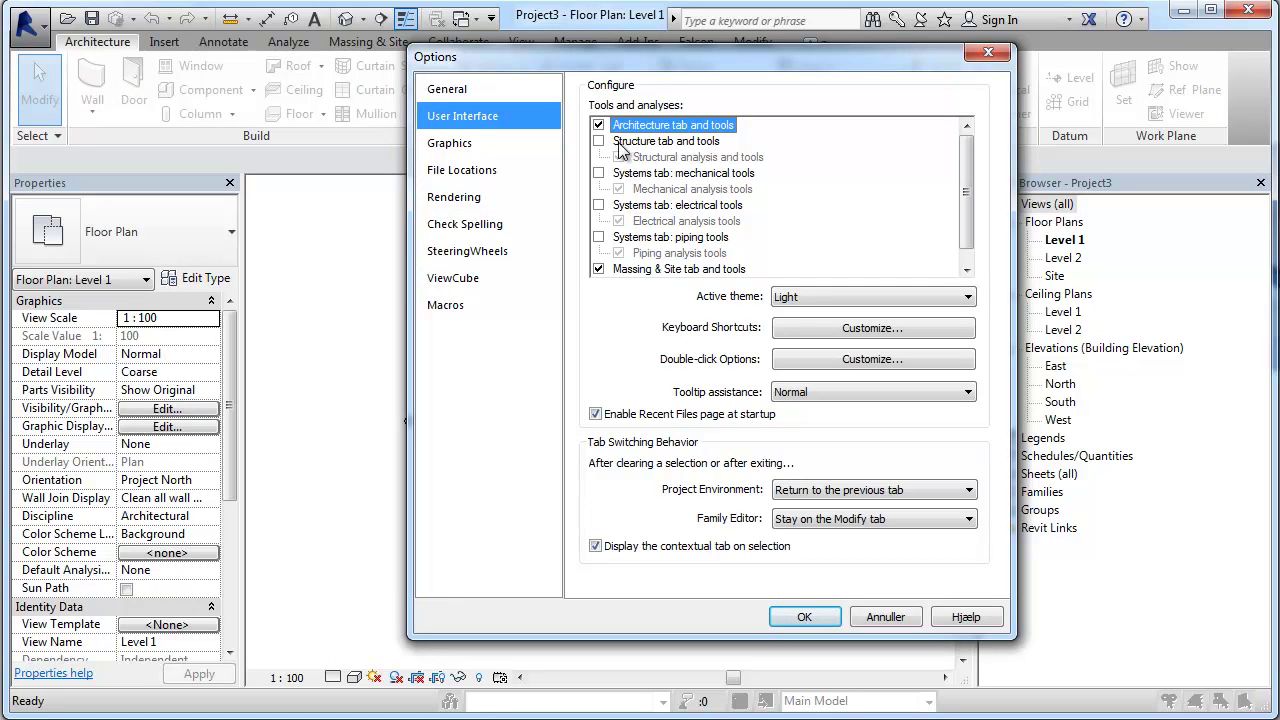
pyautogui.scroll(-1, 676, 208)
pyautogui.scroll(1, 660, 232)
pyautogui.scroll(-1, 652, 236)
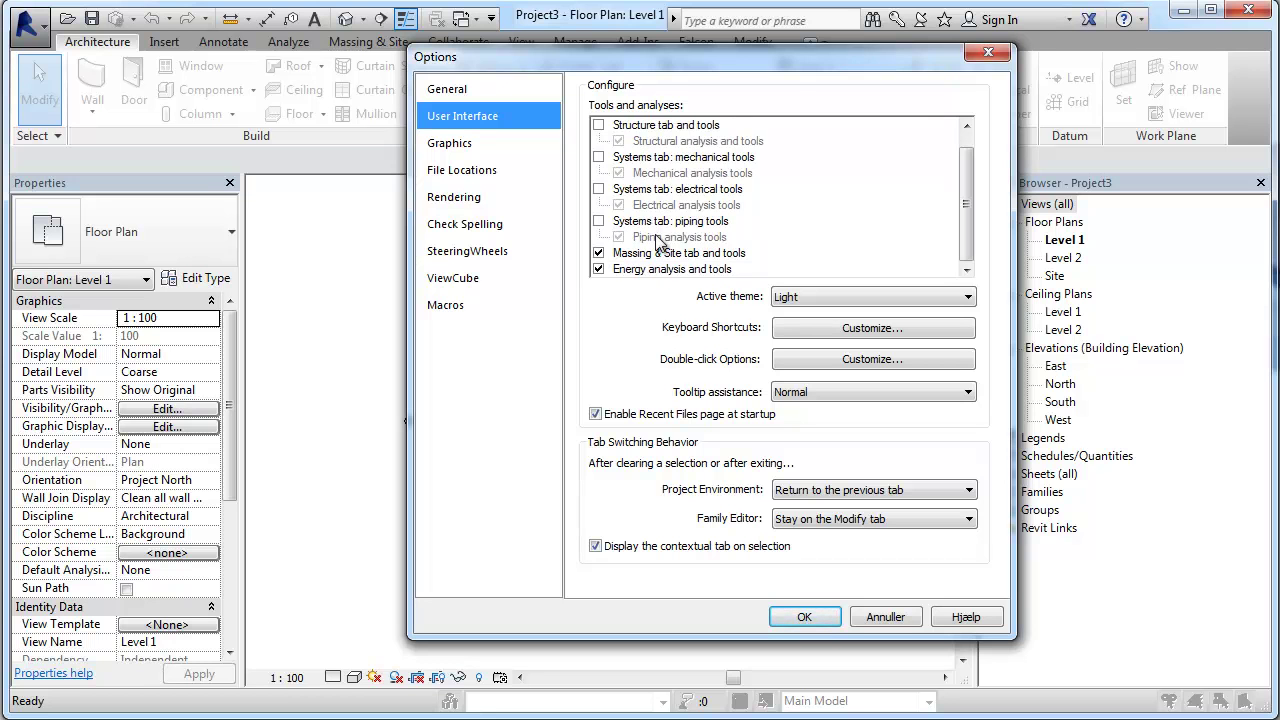
pyautogui.click(790, 620)
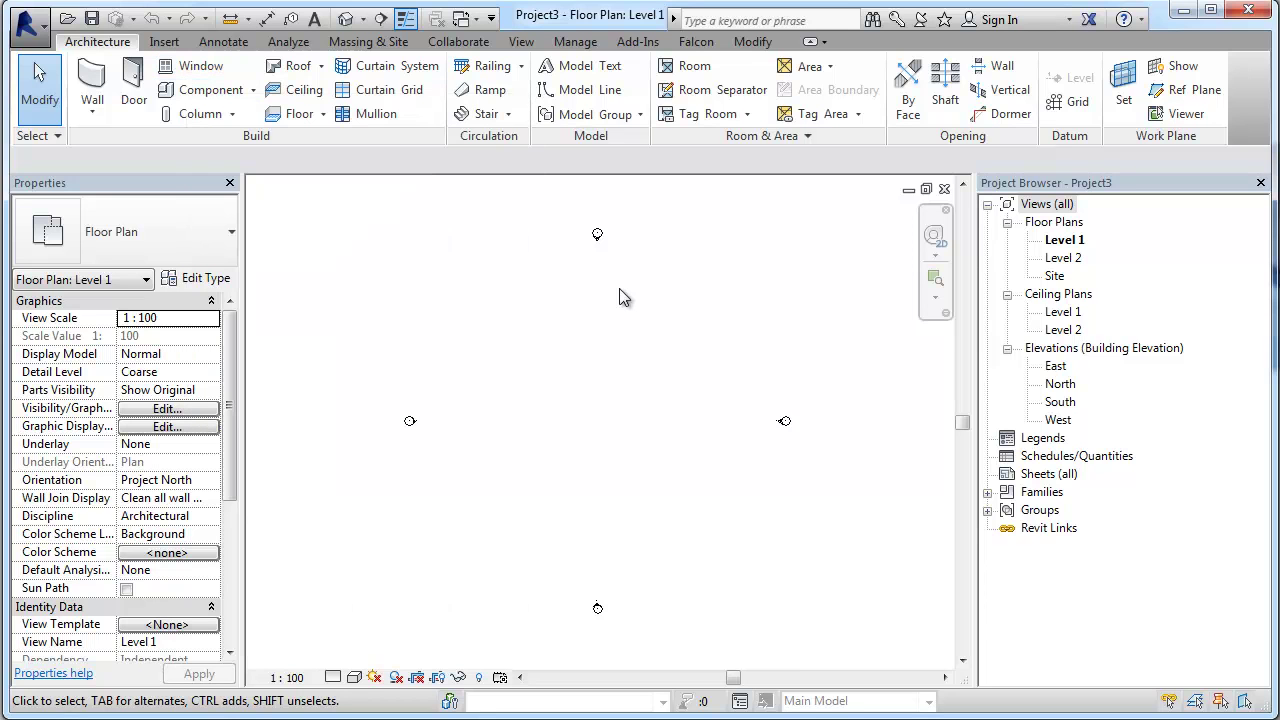
pyautogui.scroll(-1, 450, 320)
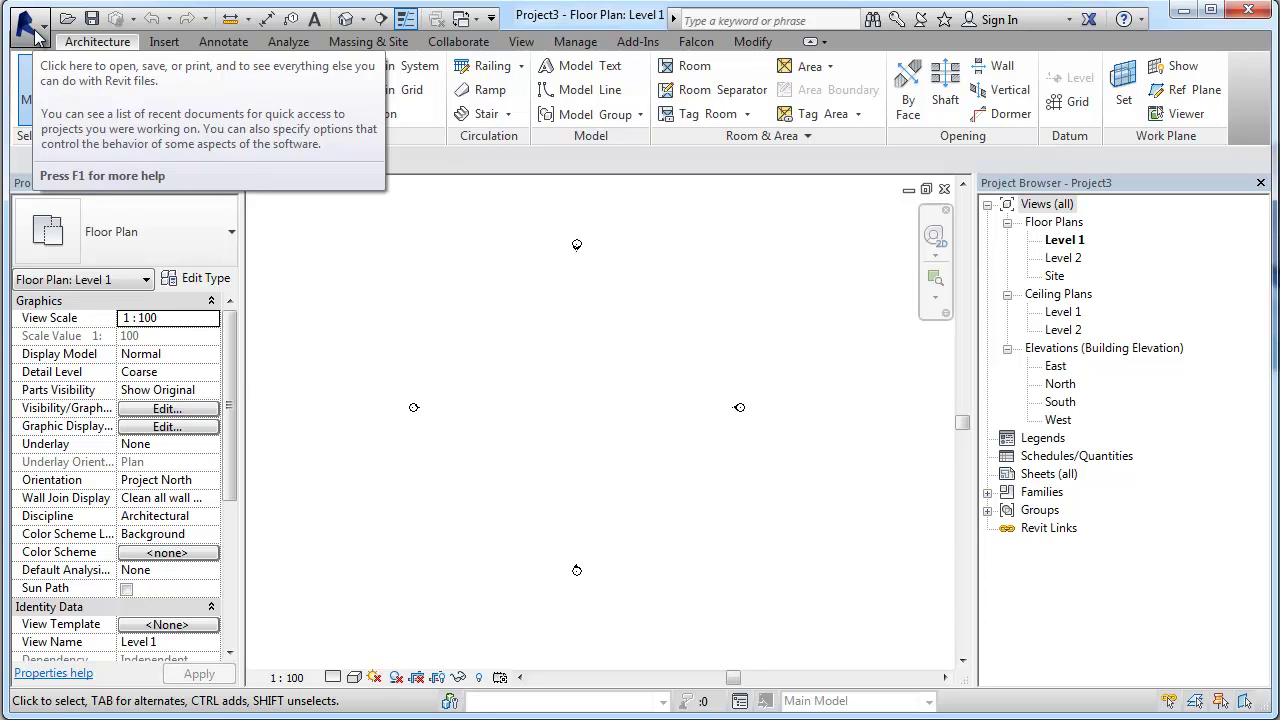
pyautogui.click(30, 28)
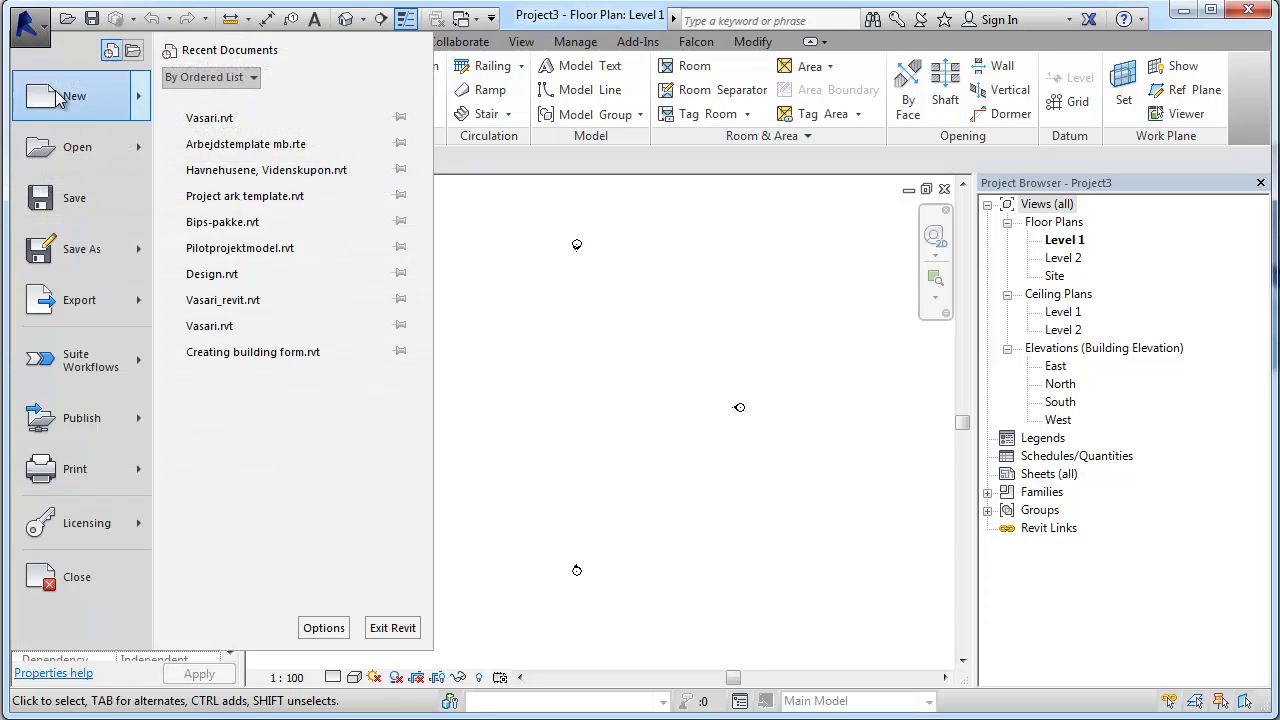
pyautogui.moveTo(75, 96)
pyautogui.click(227, 167)
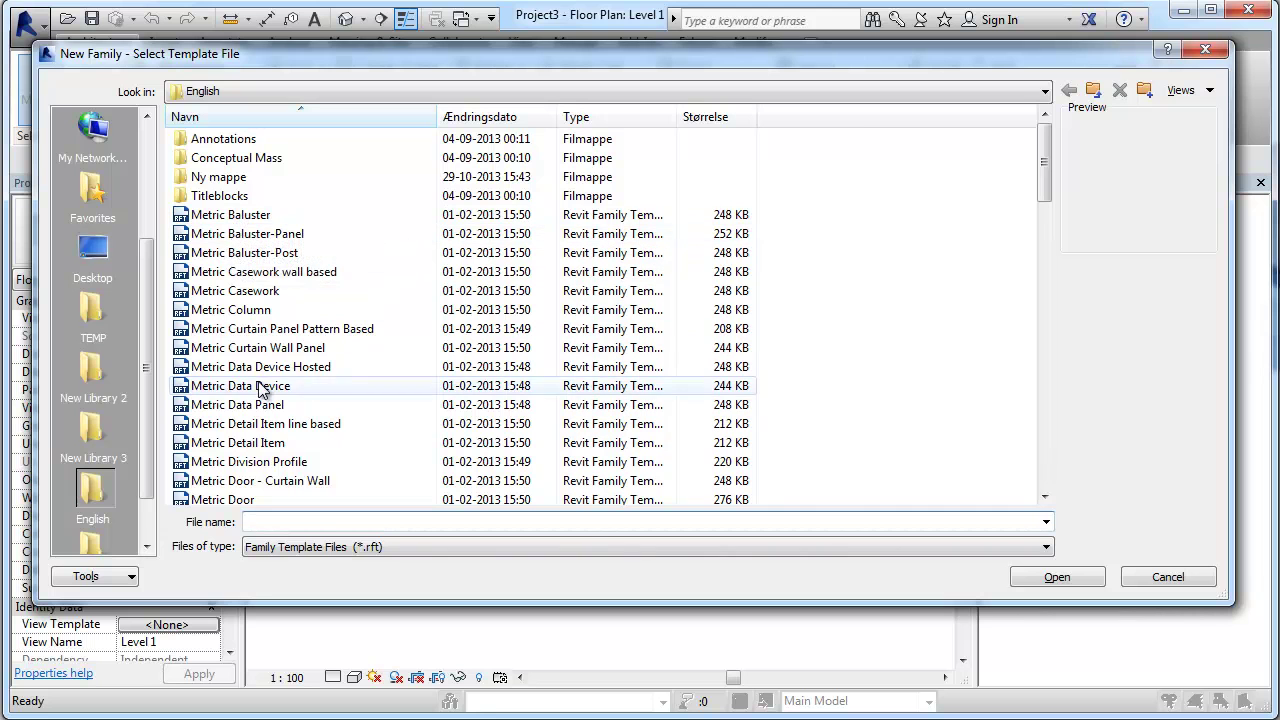
pyautogui.click(231, 388)
pyautogui.scroll(-3, 238, 430)
pyautogui.scroll(-3, 240, 435)
pyautogui.scroll(-3, 243, 440)
pyautogui.scroll(-4, 245, 442)
pyautogui.scroll(-1, 250, 445)
pyautogui.scroll(-2, 253, 445)
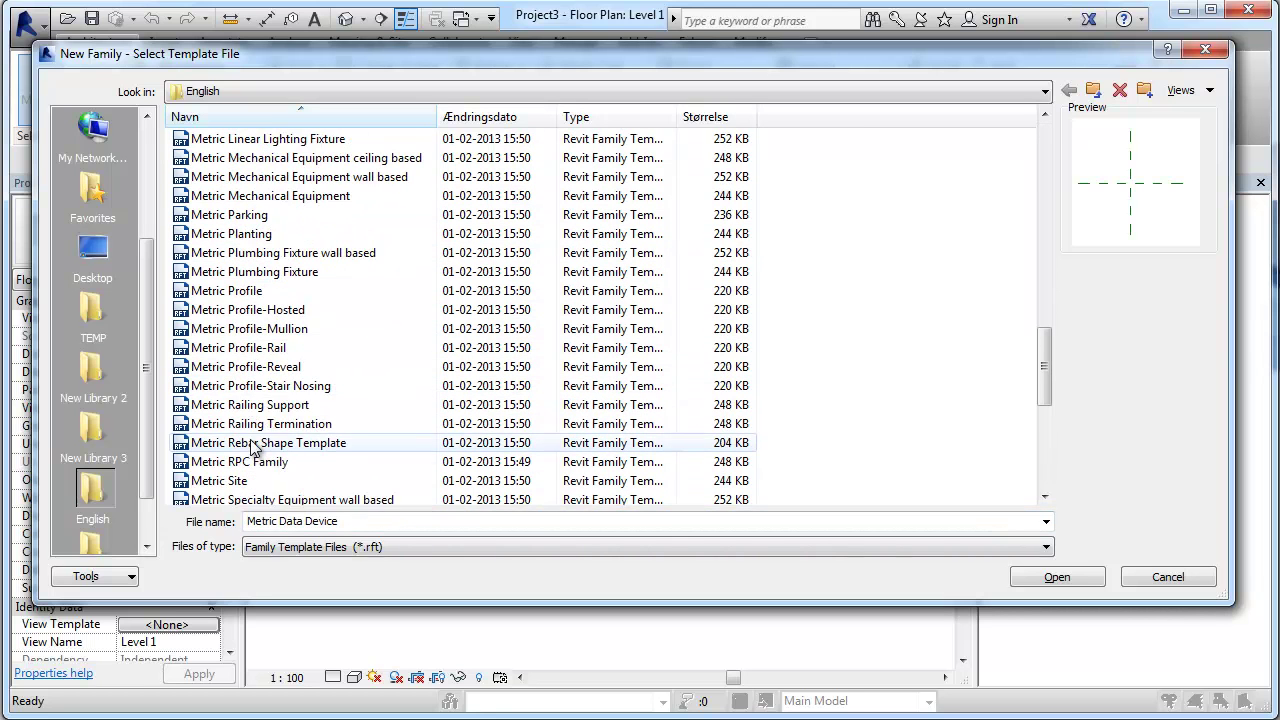
pyautogui.scroll(-3, 258, 440)
pyautogui.scroll(-2, 265, 400)
pyautogui.scroll(-2, 268, 320)
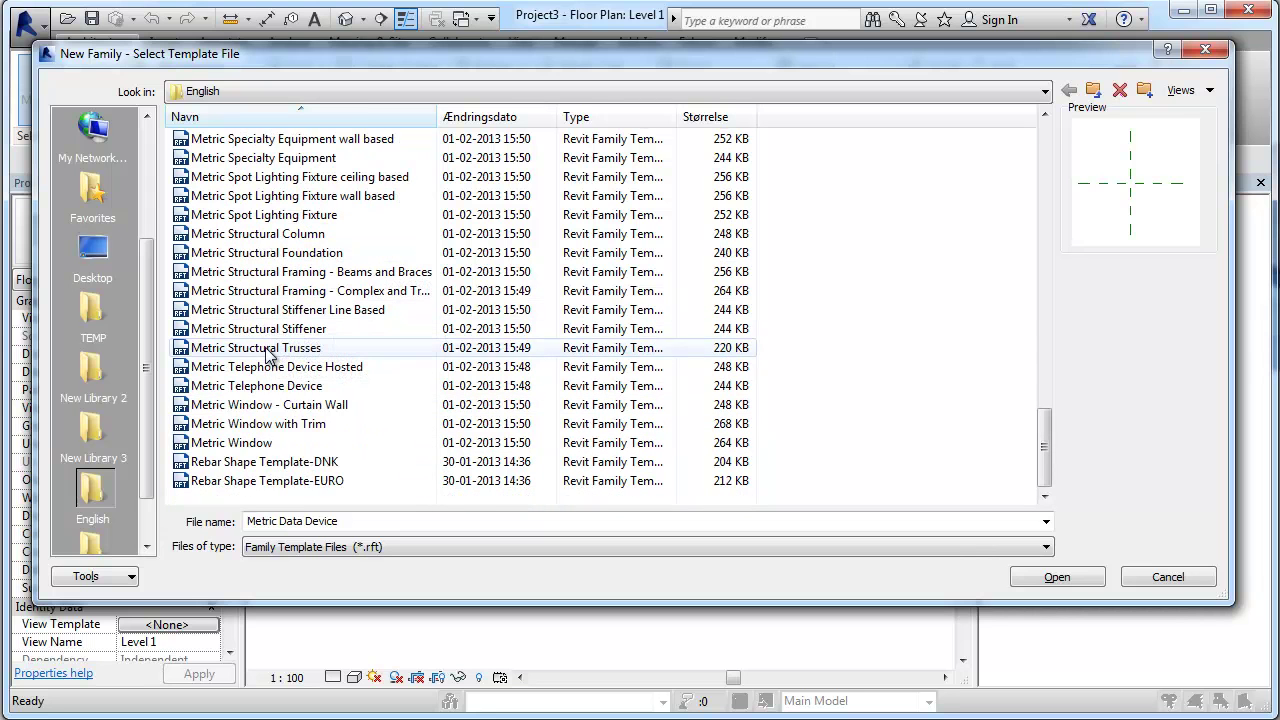
pyautogui.click(268, 443)
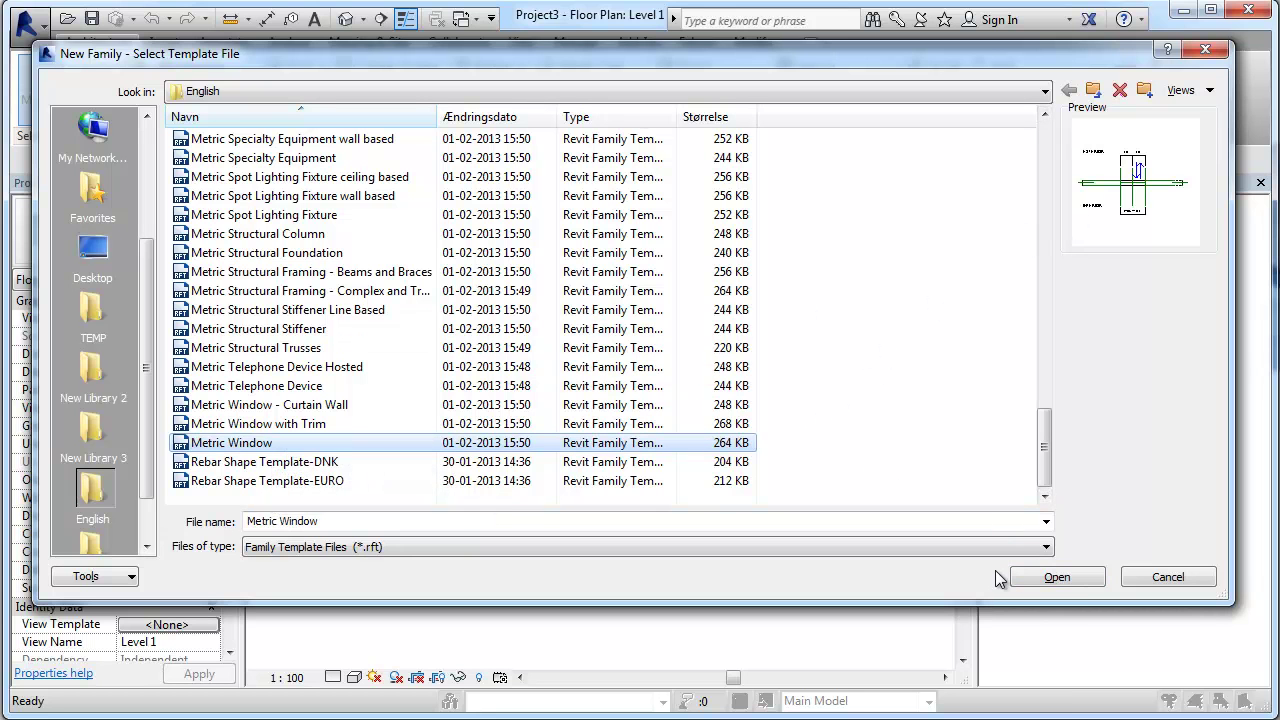
pyautogui.click(1158, 577)
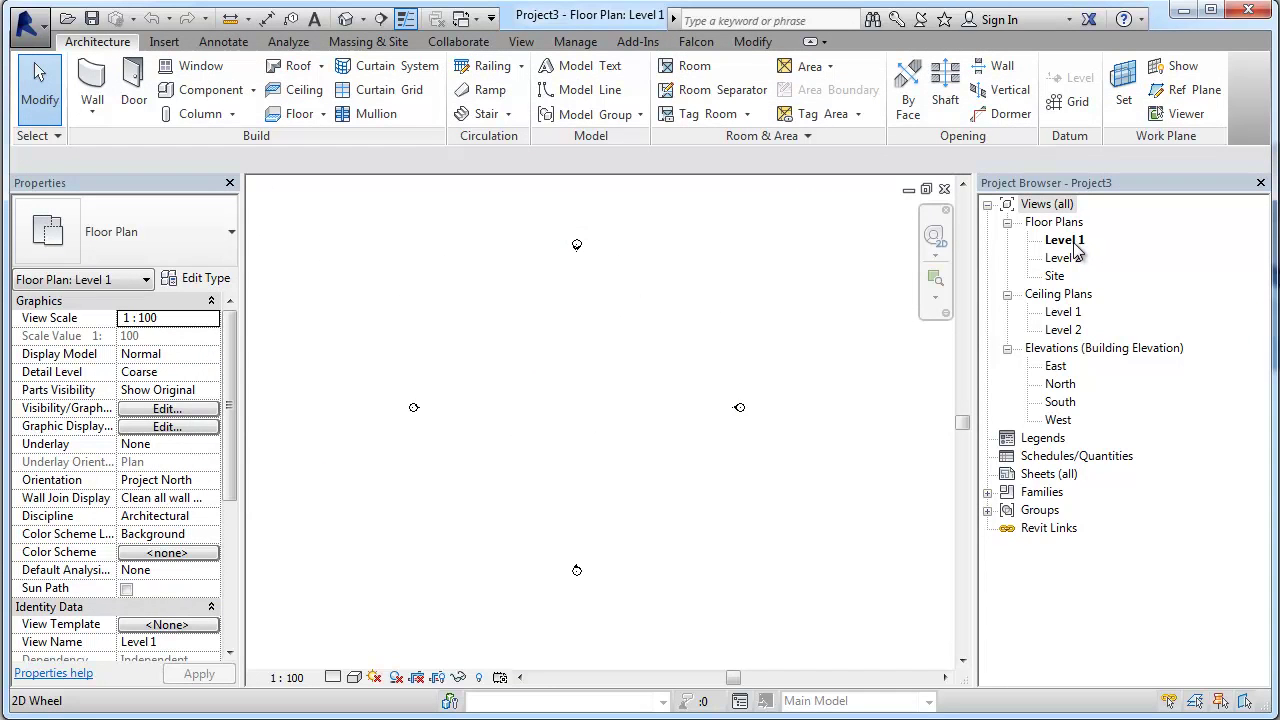
# Step: In the East elevation, lower Level 2 from 4000 to 3200 mm above Level 1
pyautogui.doubleClick(1056, 367)
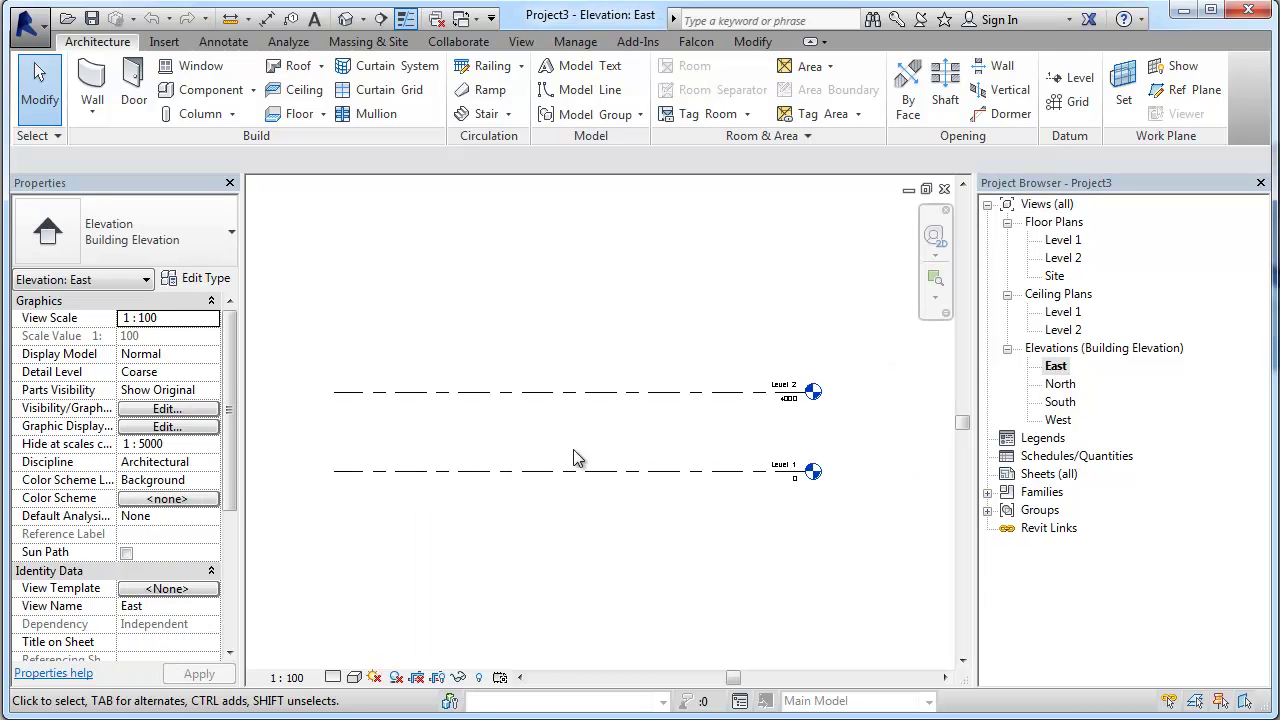
pyautogui.scroll(1, 826, 391)
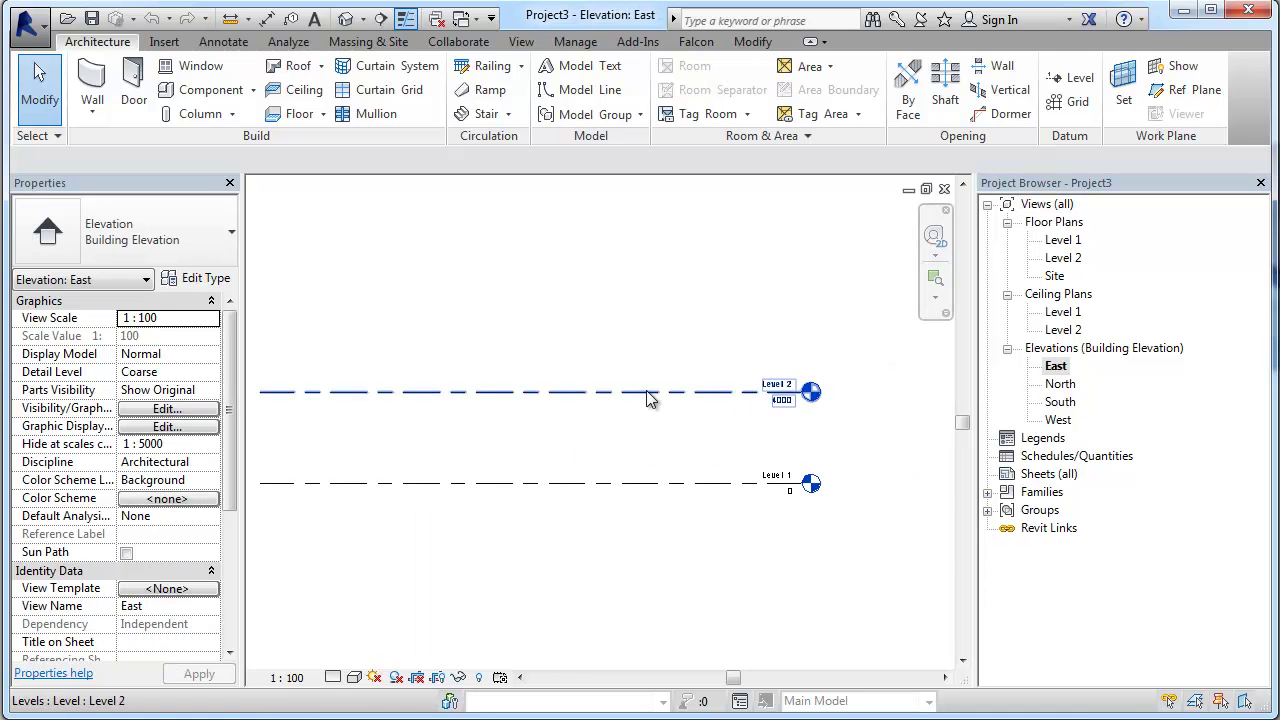
pyautogui.click(648, 392)
pyautogui.scroll(-2, 740, 420)
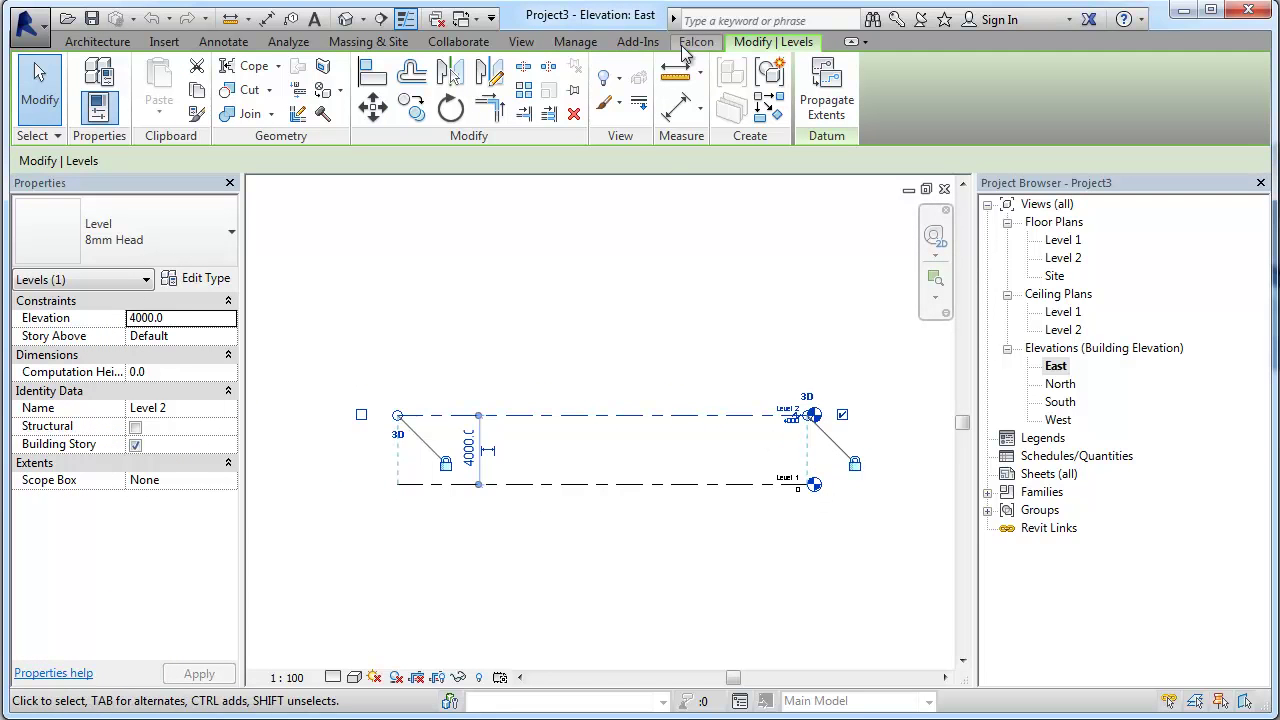
pyautogui.click(469, 455)
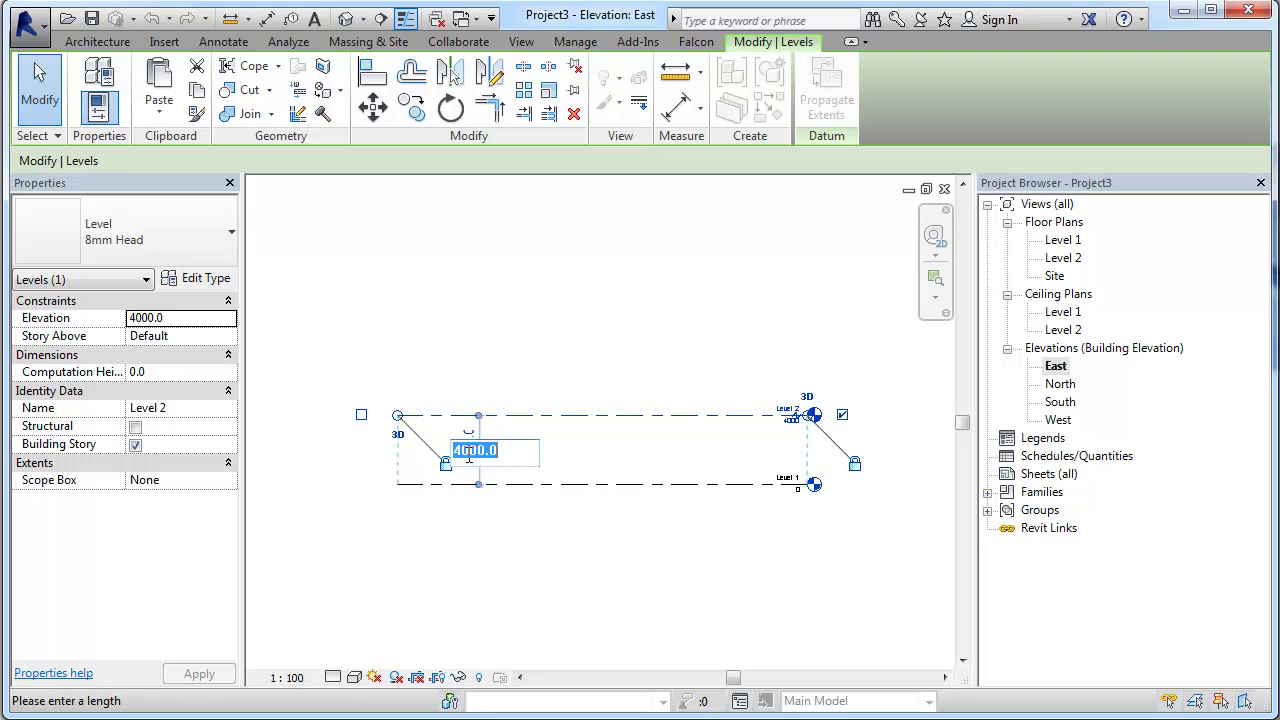
pyautogui.write('3200')
pyautogui.press('Return')
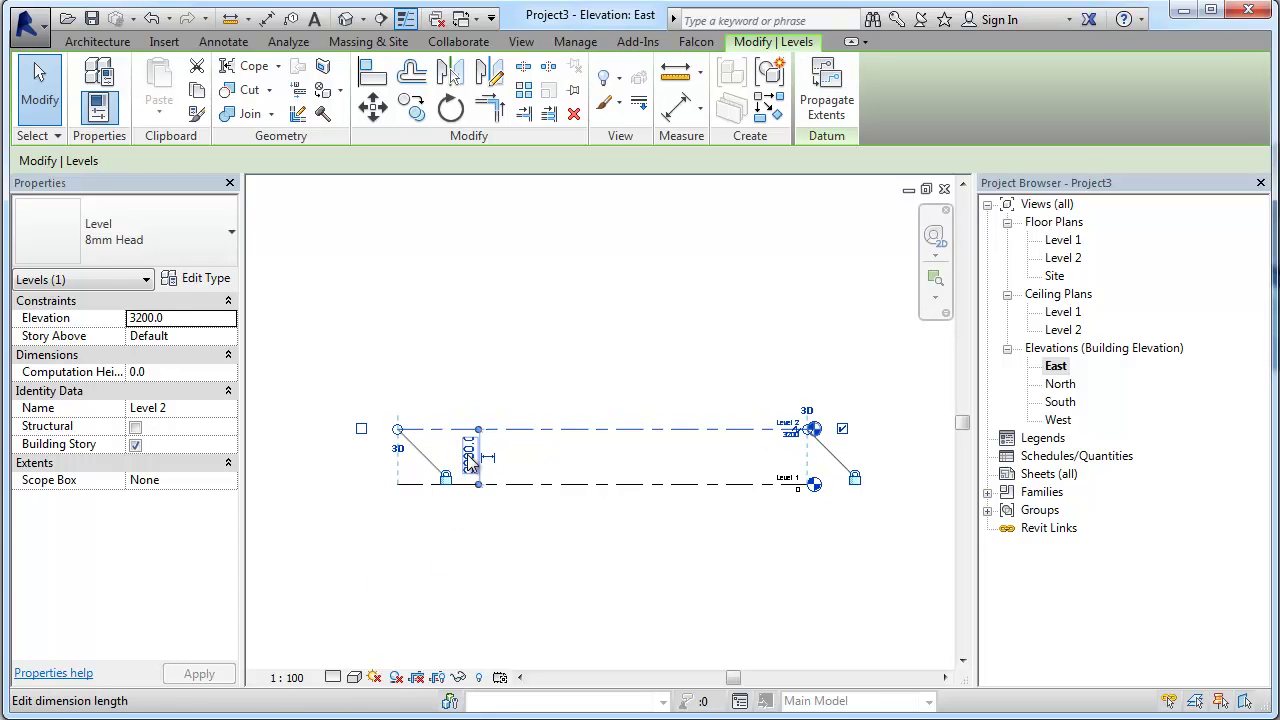
# Step: Reselect Level 2 so it can be copied
pyautogui.click(658, 521)
pyautogui.click(698, 430)
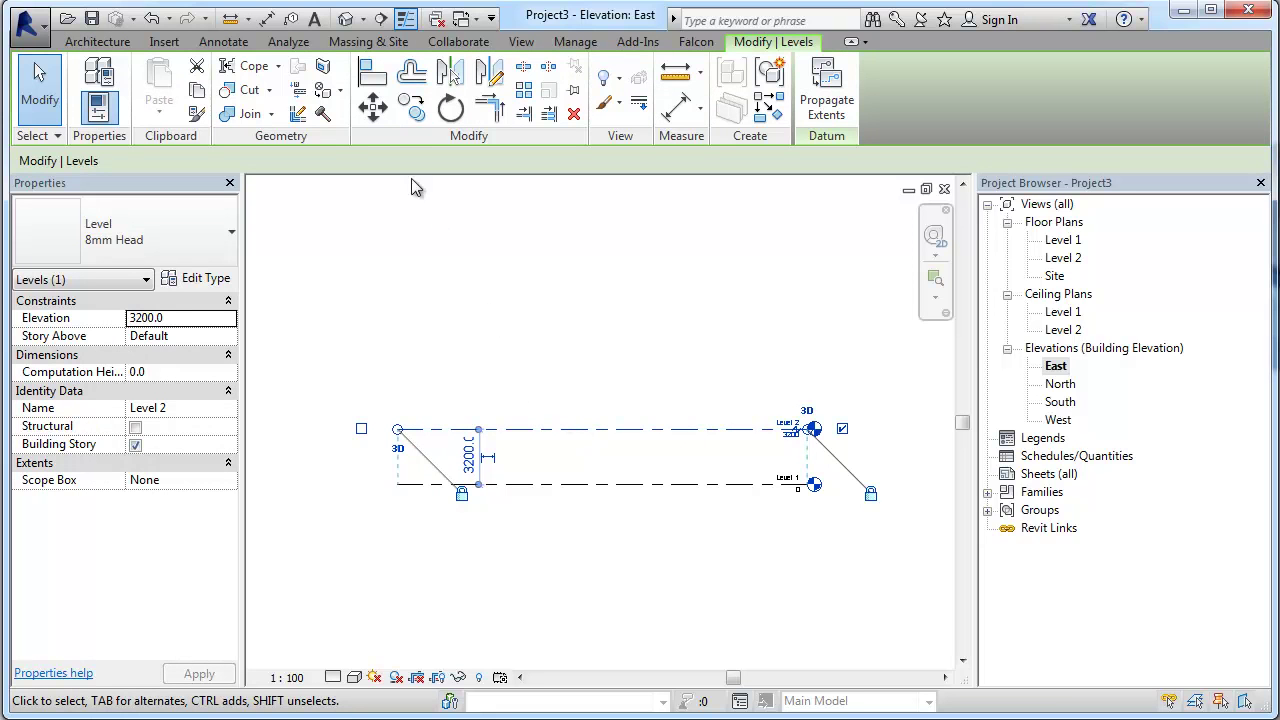
pyautogui.click(411, 107)
# Step: Copy Level 2 upward three times with Multiple on to create Levels 3, 4 and 5
pyautogui.click(276, 161)
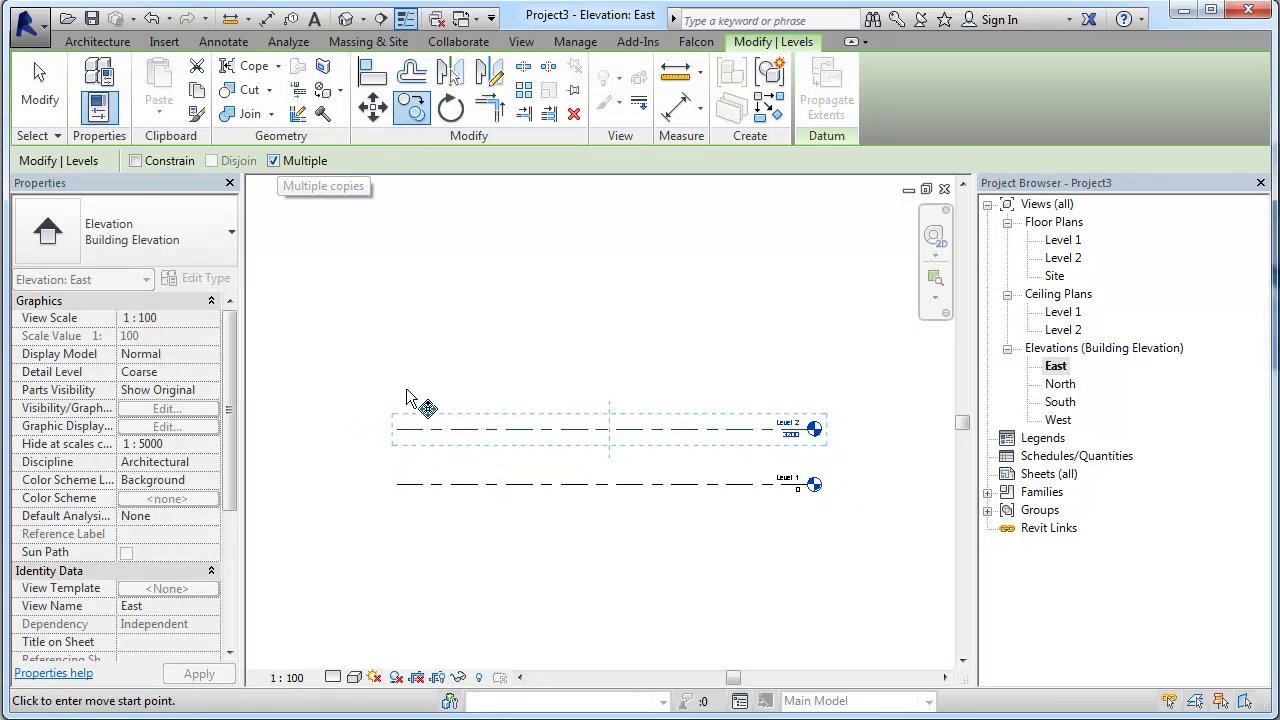
pyautogui.click(525, 429)
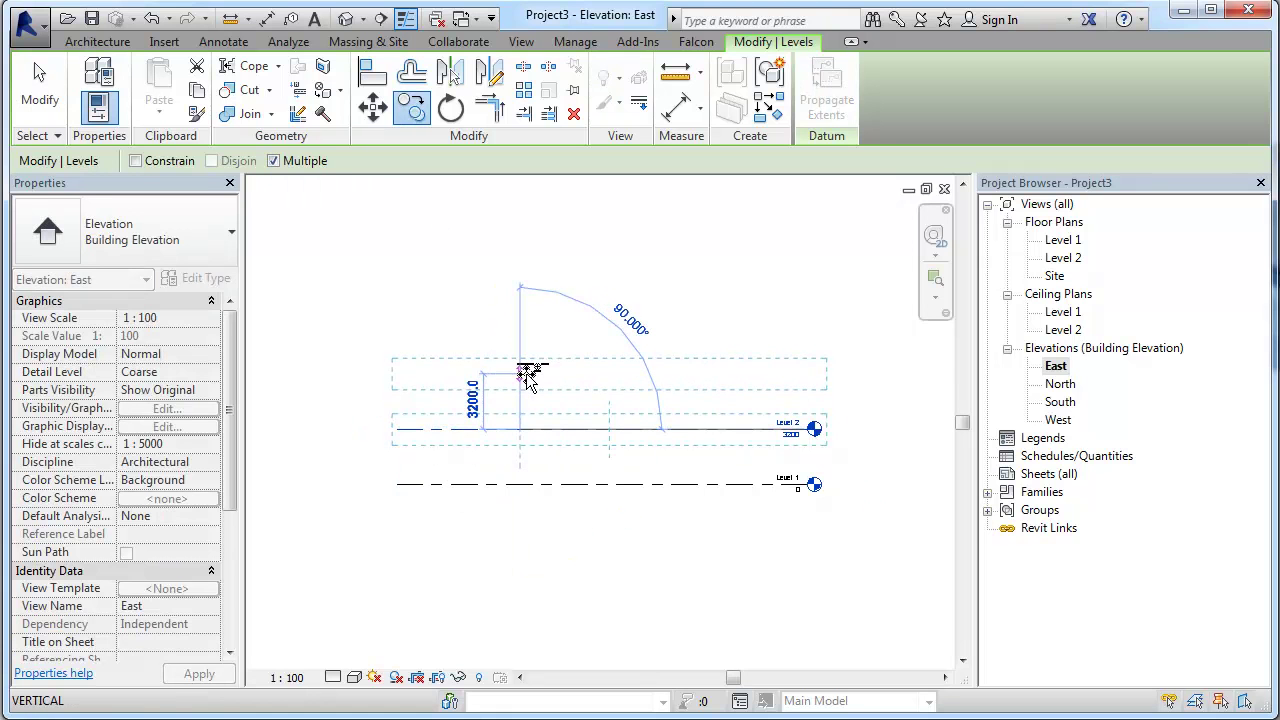
pyautogui.click(526, 363)
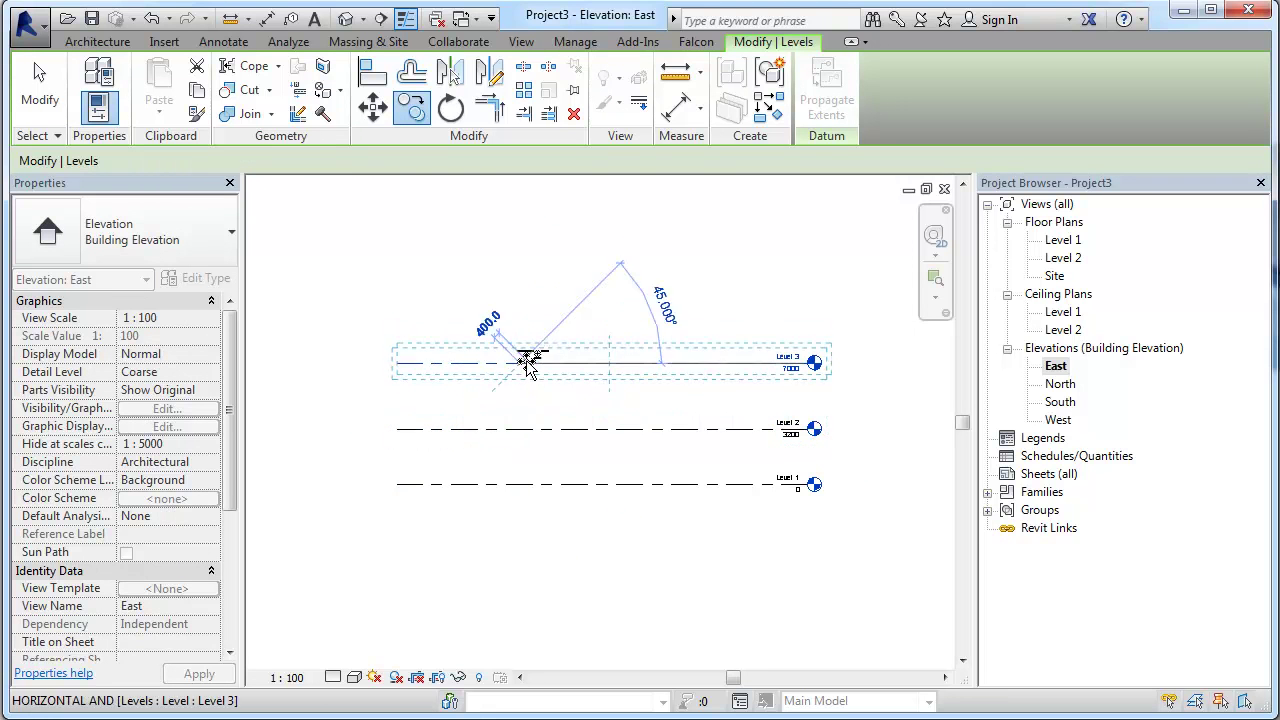
pyautogui.click(528, 281)
pyautogui.click(527, 203)
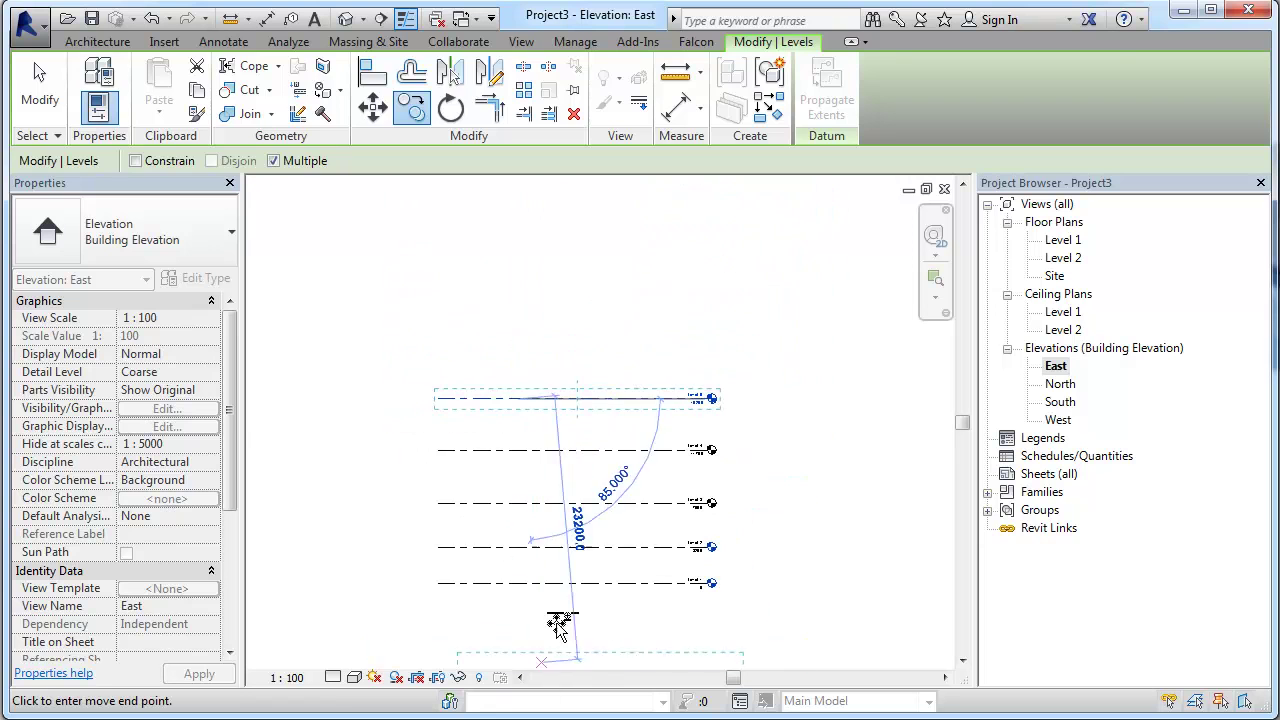
pyautogui.scroll(-2, 530, 620)
pyautogui.press('Escape')
pyautogui.press('Escape')
pyautogui.scroll(1, 531, 625)
# Step: Set Level 3 and Level 4 each 3200 mm above the level below
pyautogui.click(597, 522)
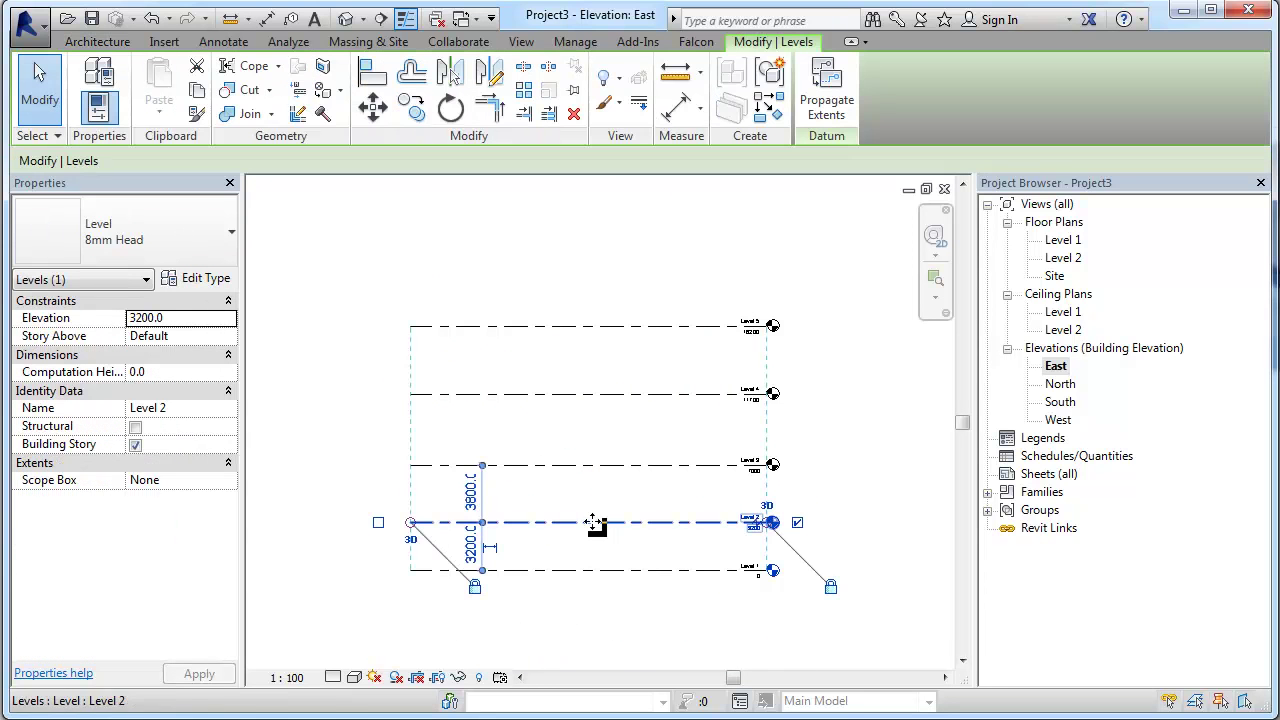
pyautogui.click(486, 490)
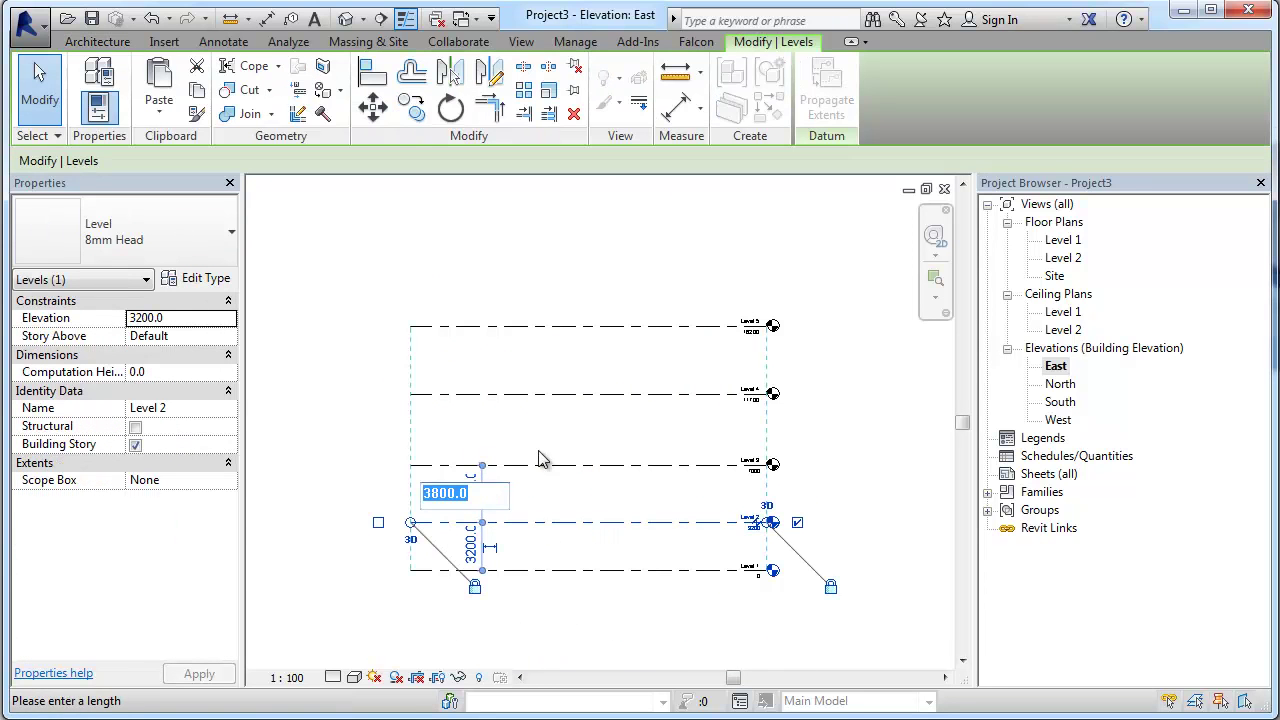
pyautogui.click(546, 465)
pyautogui.click(471, 495)
pyautogui.write('3200')
pyautogui.press('Return')
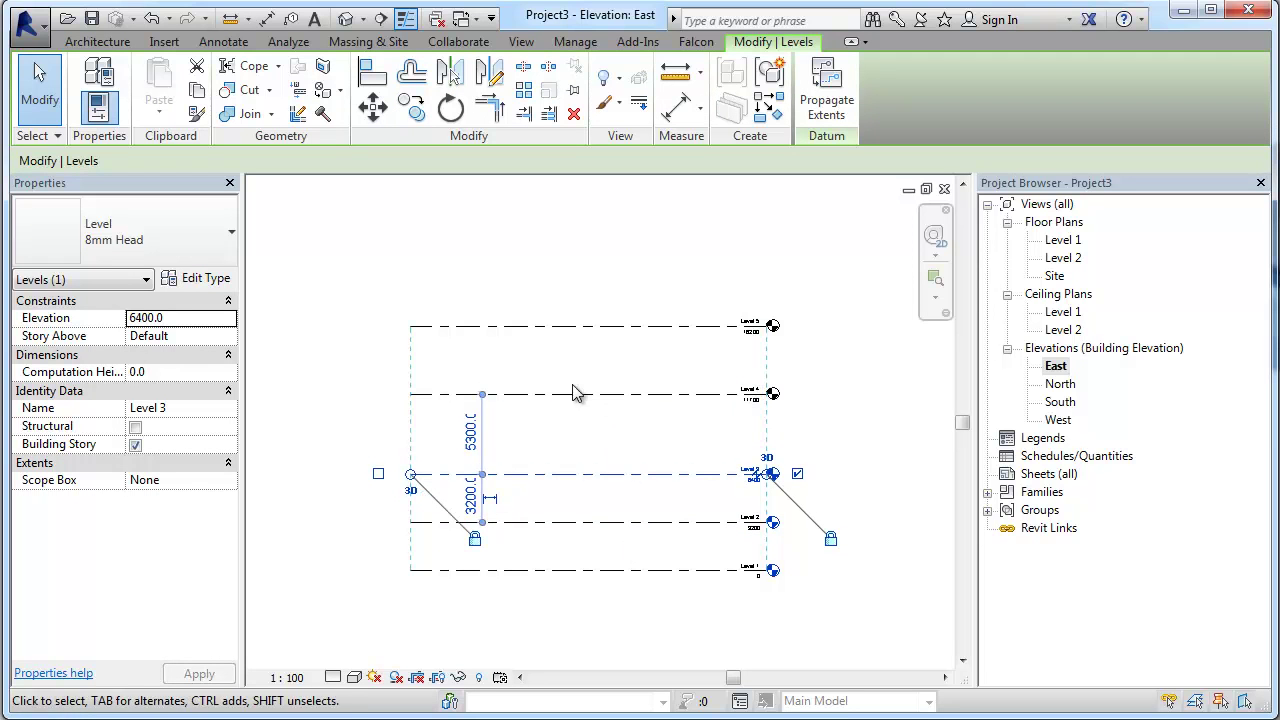
pyautogui.click(510, 430)
pyautogui.click(505, 395)
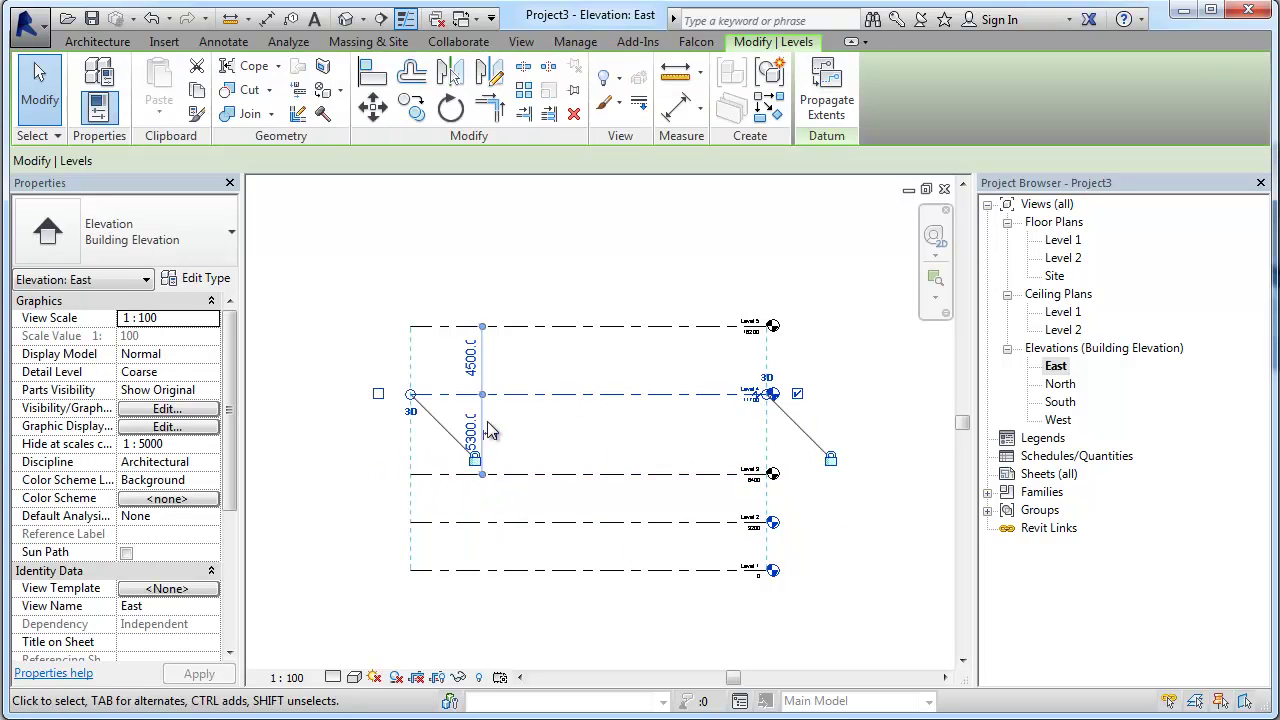
pyautogui.click(471, 432)
pyautogui.write('3200')
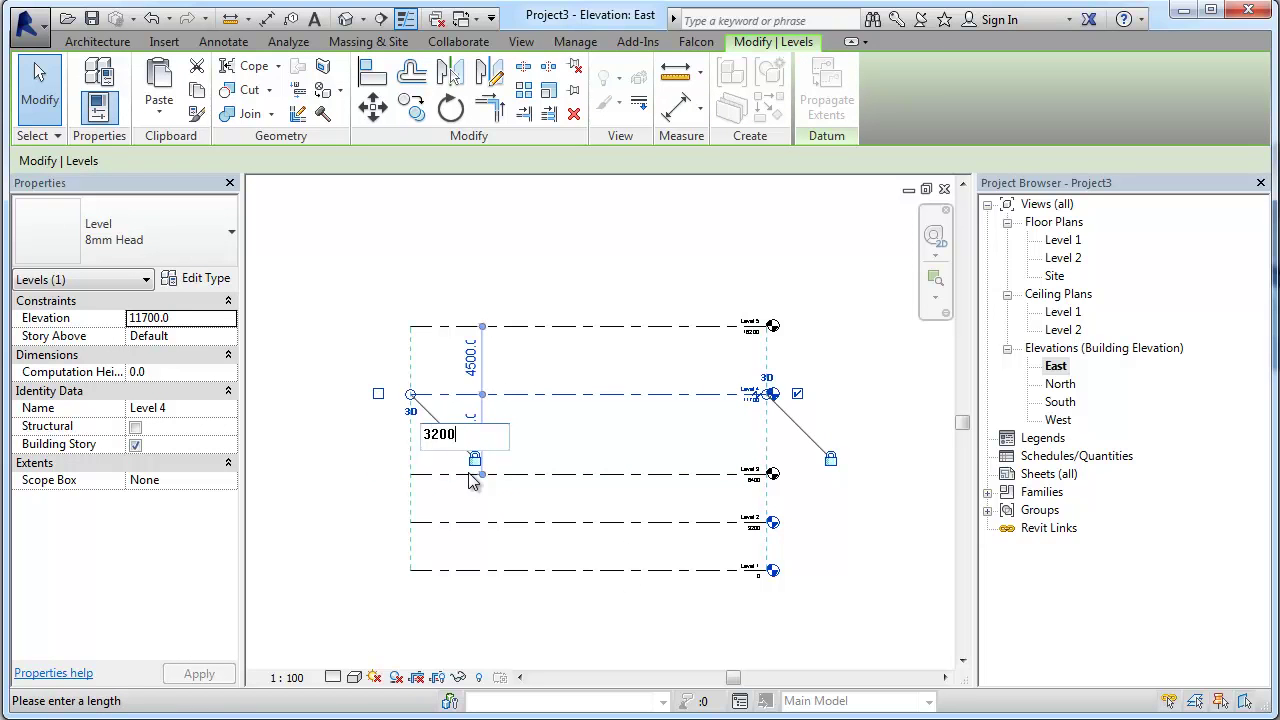
pyautogui.press('Return')
# Step: Set Level 5 3200 mm above Level 4, at 12800, and clear the selection
pyautogui.press('Escape')
pyautogui.click(521, 327)
pyautogui.click(468, 376)
pyautogui.write('3200')
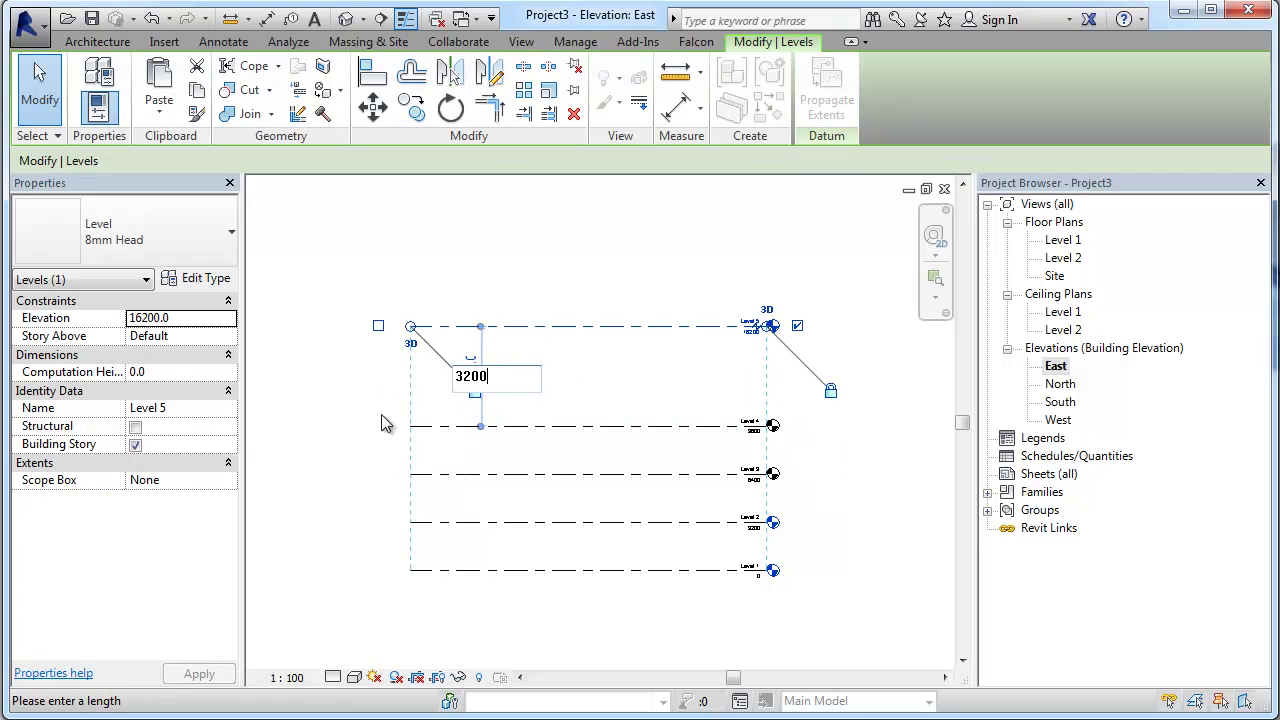
pyautogui.press('Return')
pyautogui.scroll(2, 550, 430)
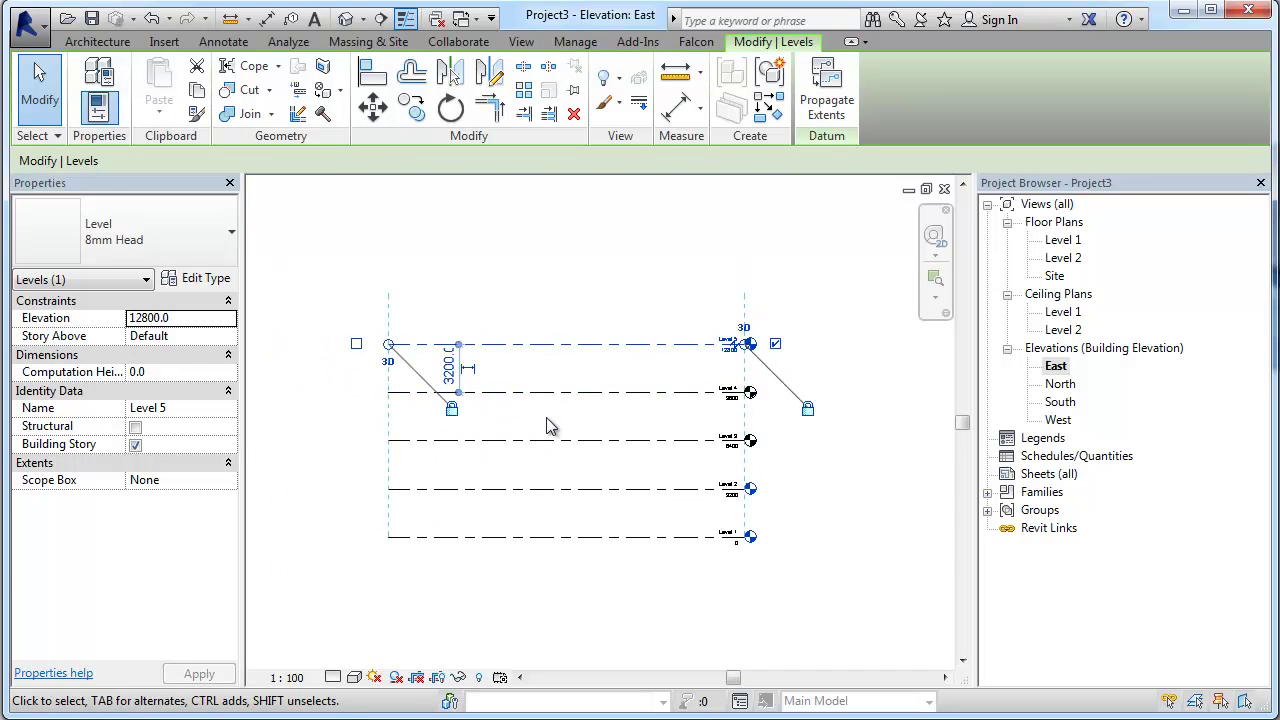
pyautogui.press('Escape')
pyautogui.scroll(-1, 617, 620)
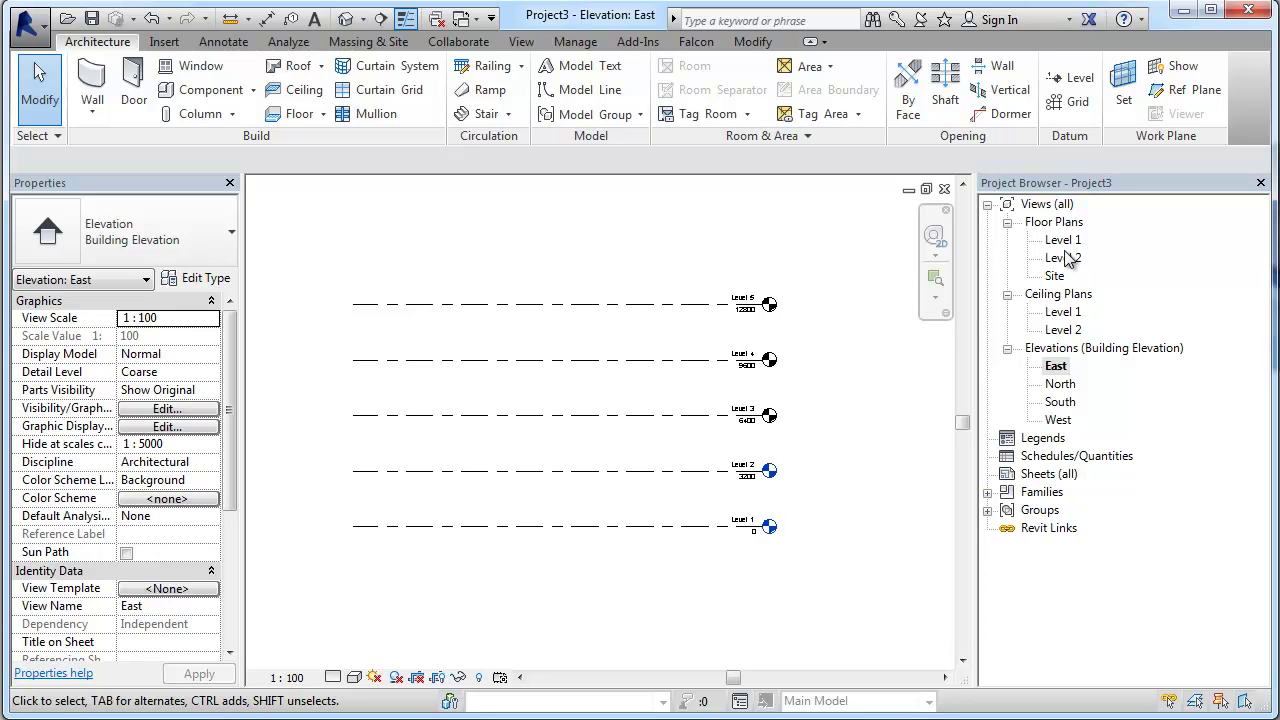
# Step: Add Level 3, 4 and 5 floor plan views and switch to the Level 1 plan
pyautogui.click(521, 44)
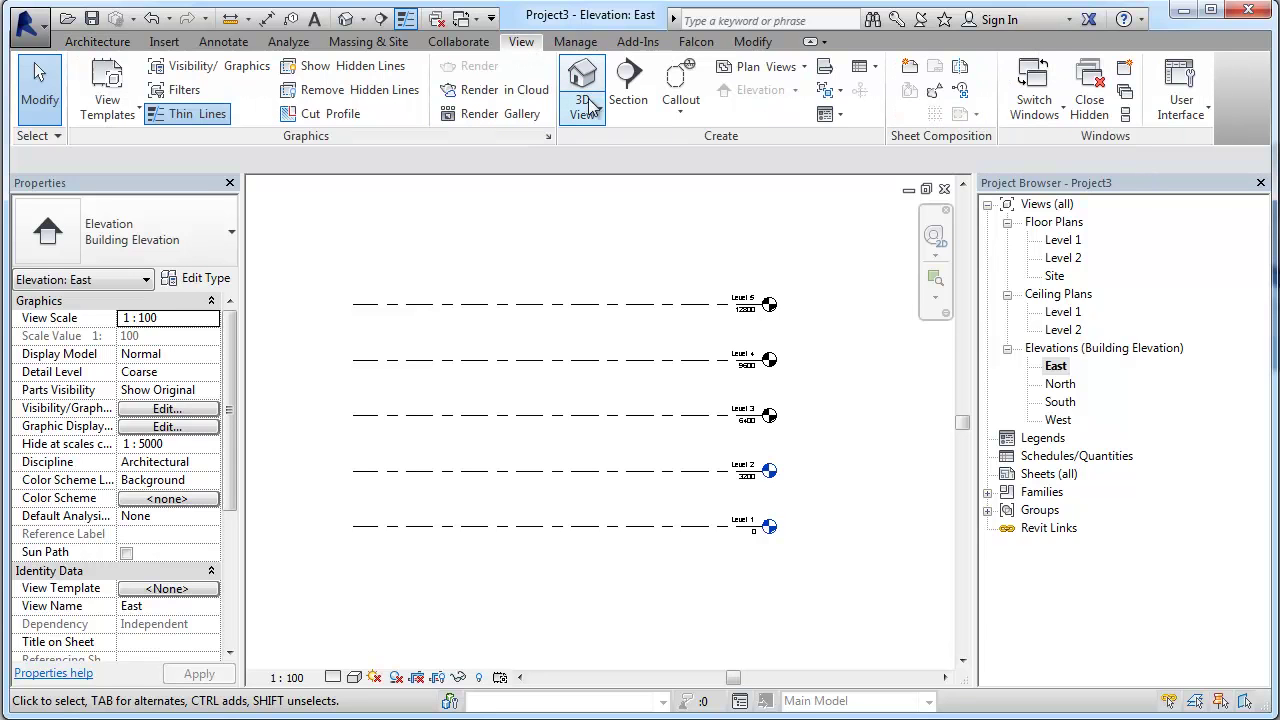
pyautogui.click(780, 67)
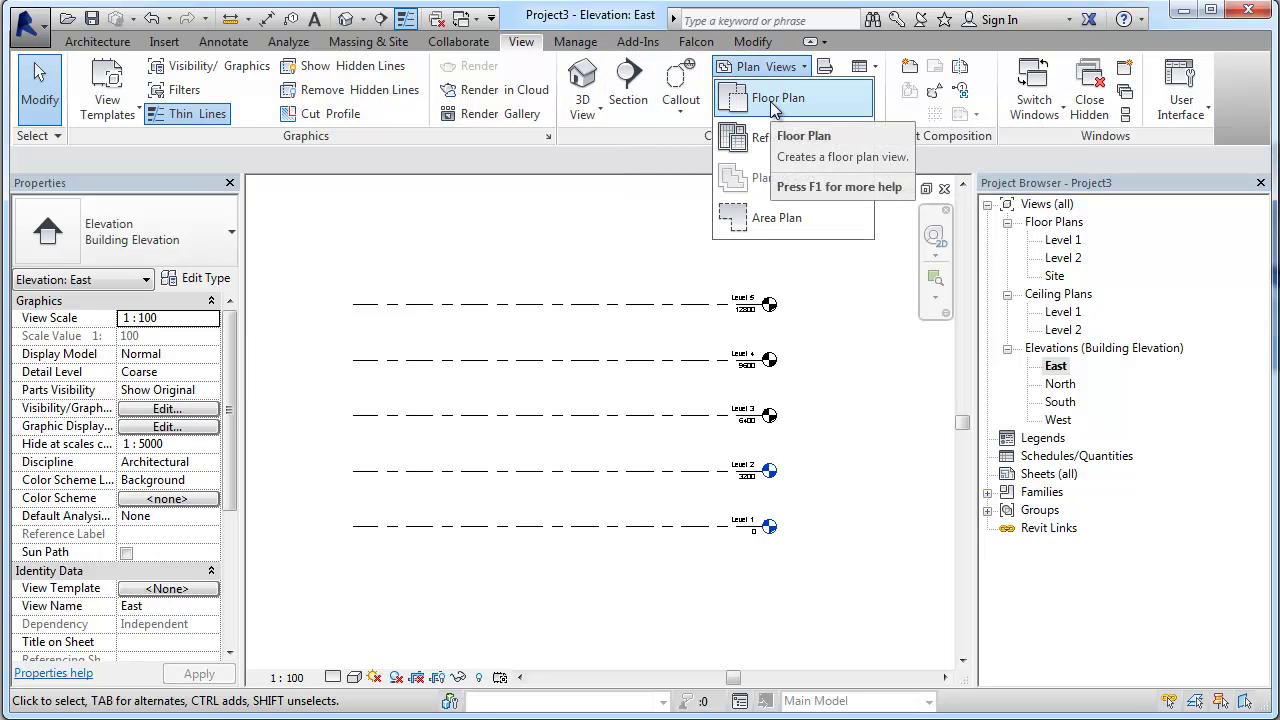
pyautogui.click(776, 105)
pyautogui.keyDown('shift'); pyautogui.click(541, 312); pyautogui.keyUp('shift')
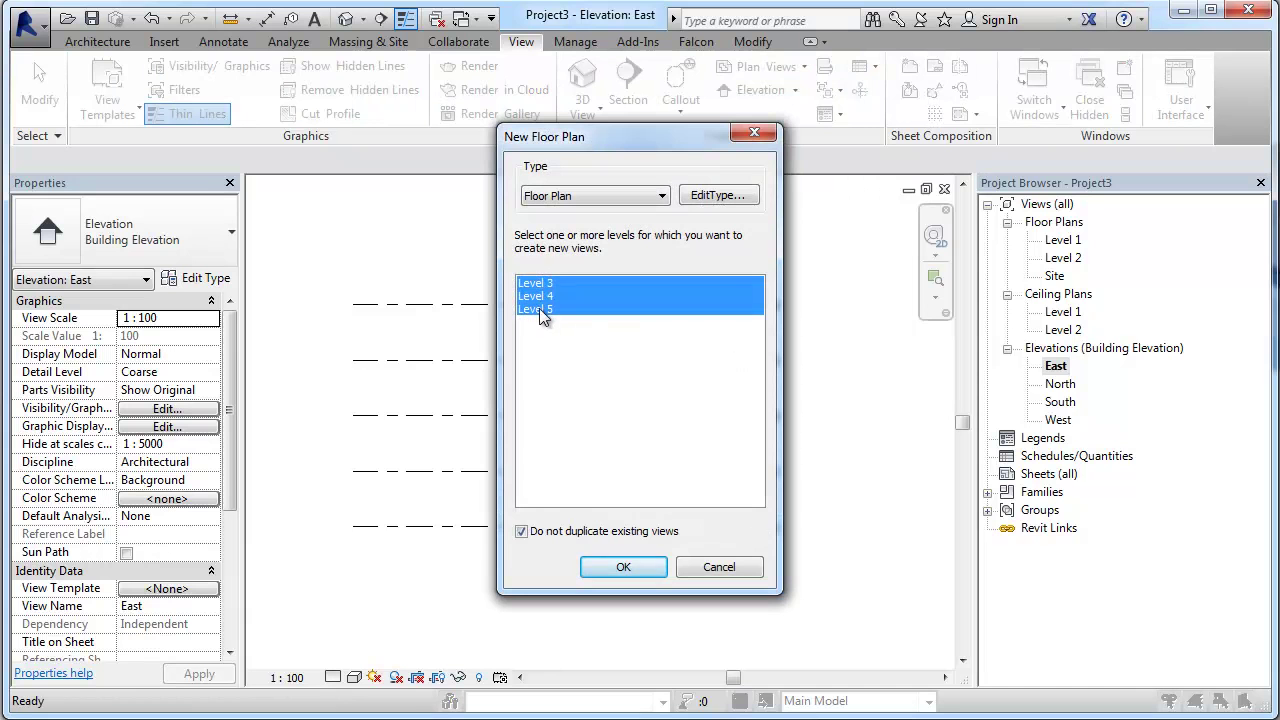
pyautogui.click(648, 568)
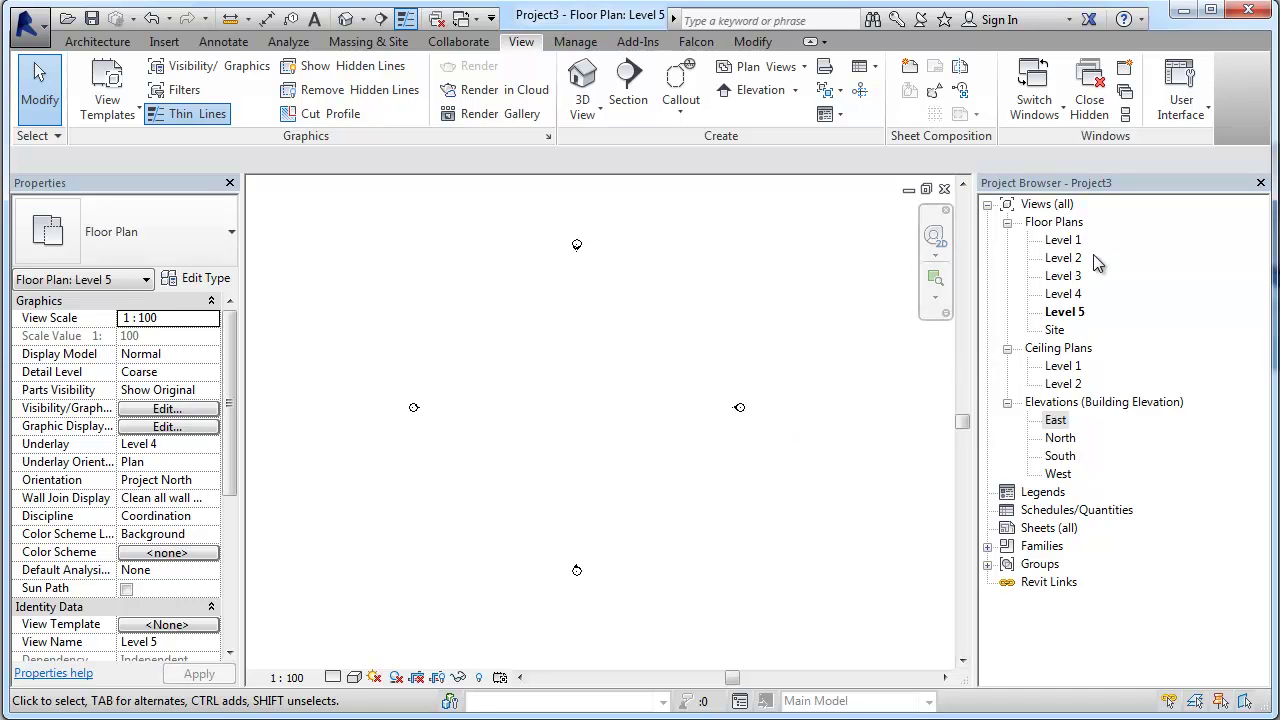
pyautogui.doubleClick(1062, 240)
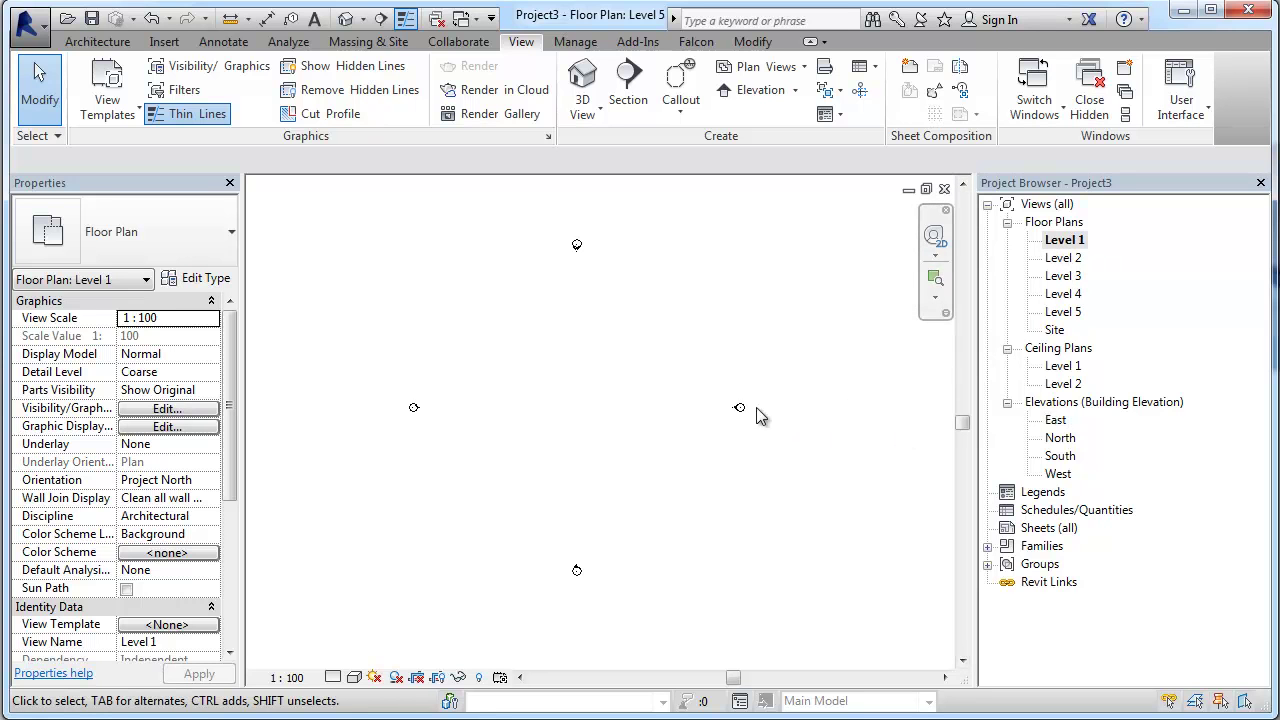
# Step: Start drawing walls with the Generic - 200mm wall type
pyautogui.click(103, 45)
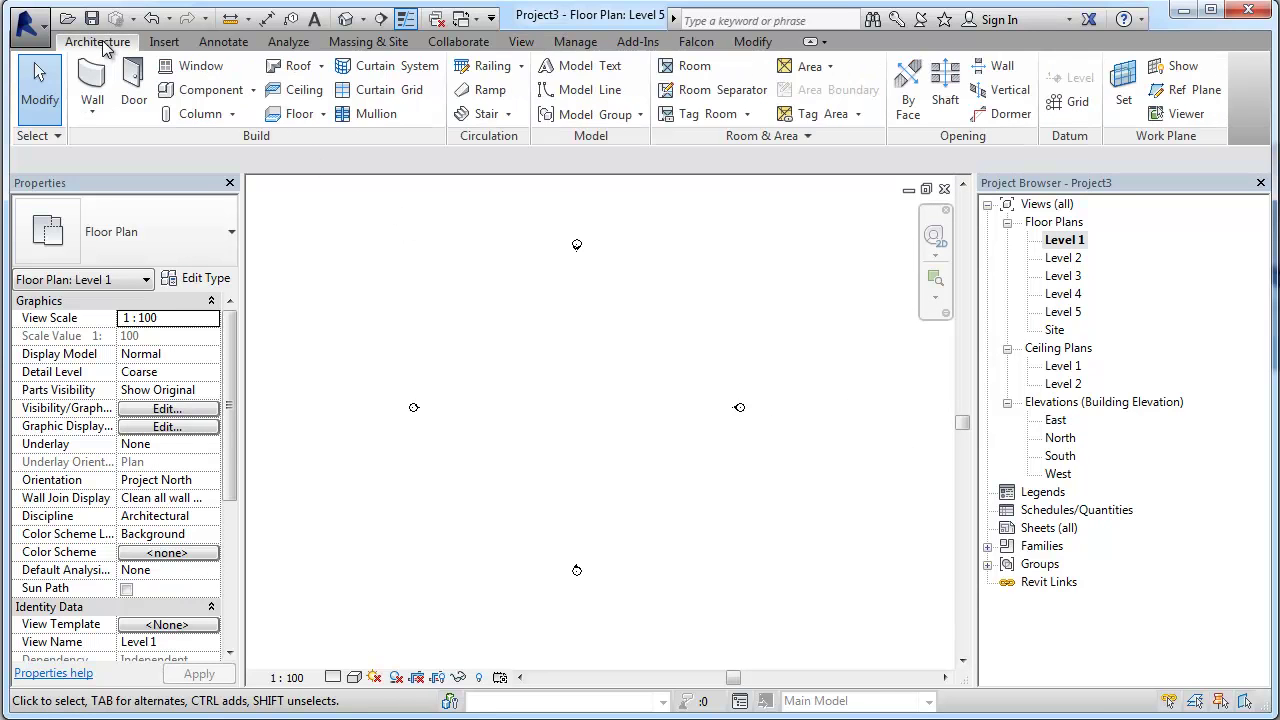
pyautogui.click(92, 82)
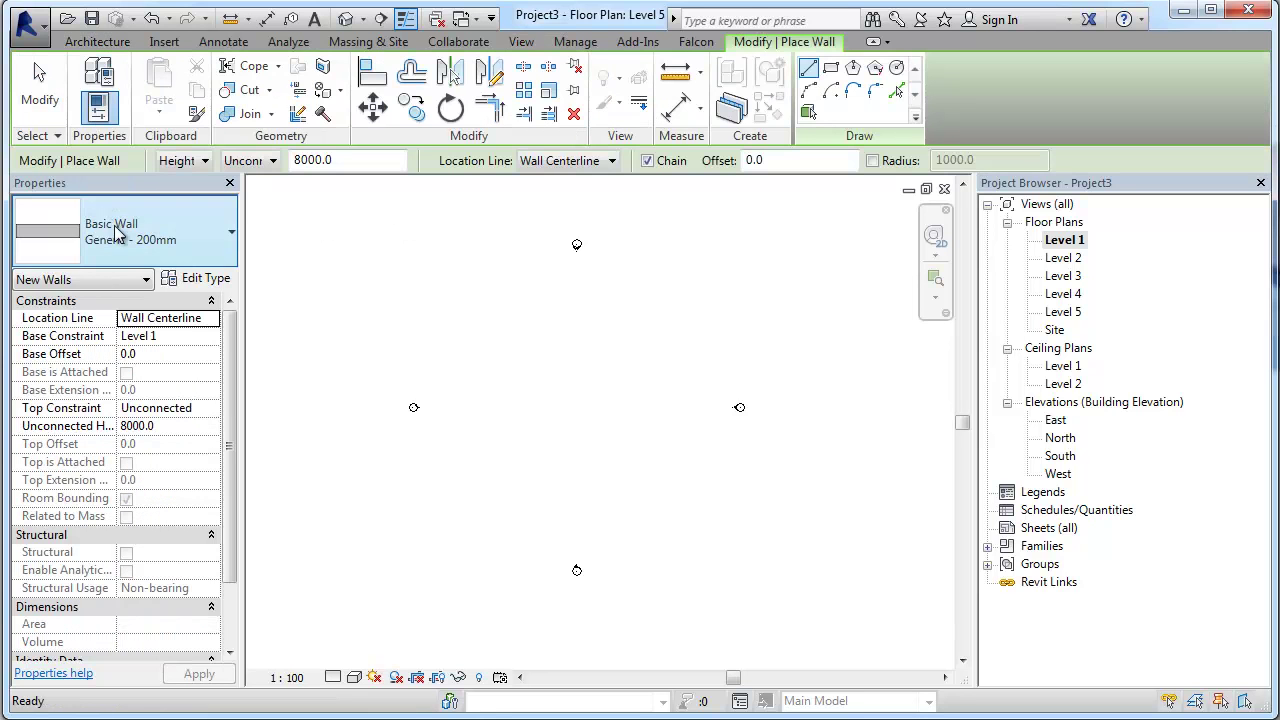
pyautogui.click(118, 236)
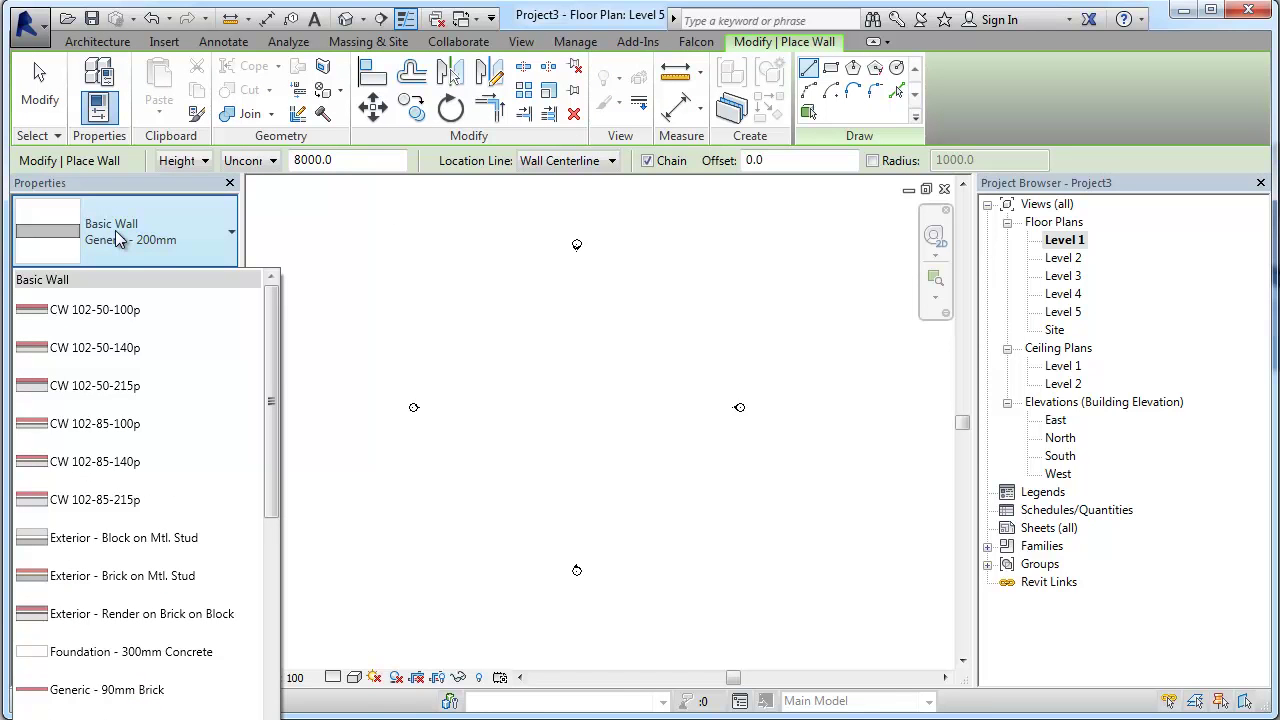
pyautogui.click(120, 236)
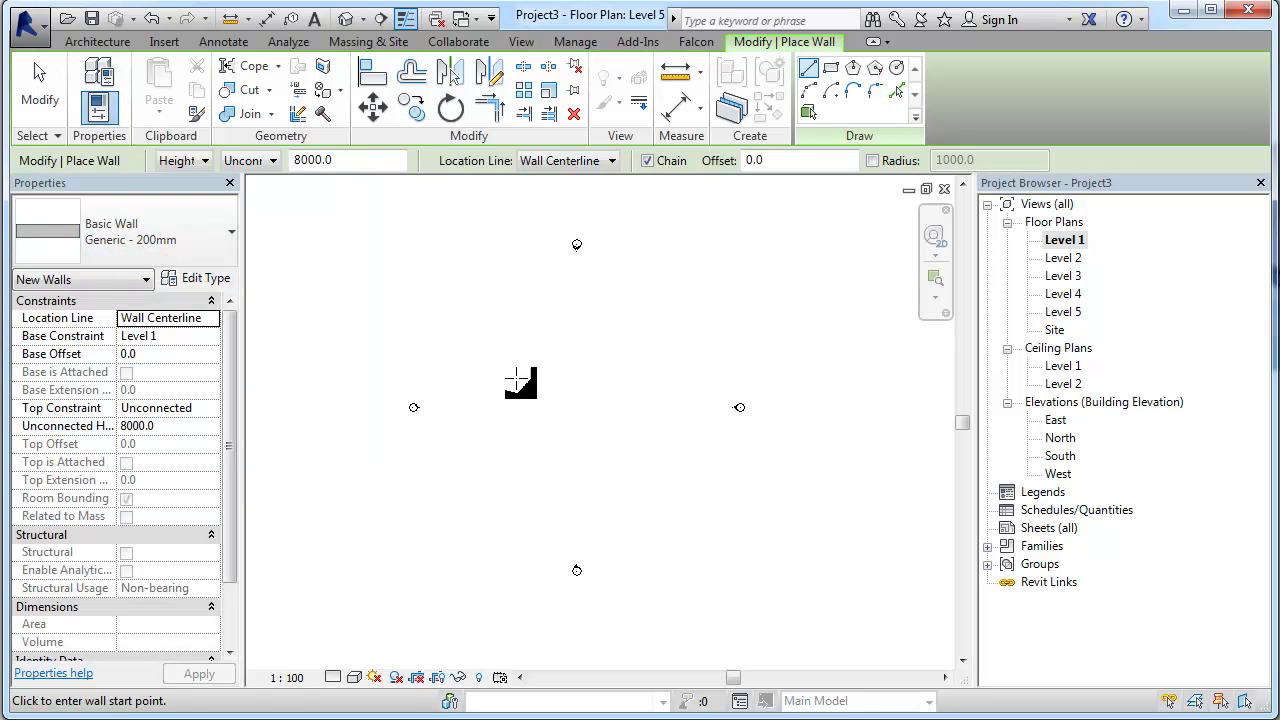
# Step: Chain six walls from the 23000-long top wall into a closed loop with a notched corner
pyautogui.click(470, 355)
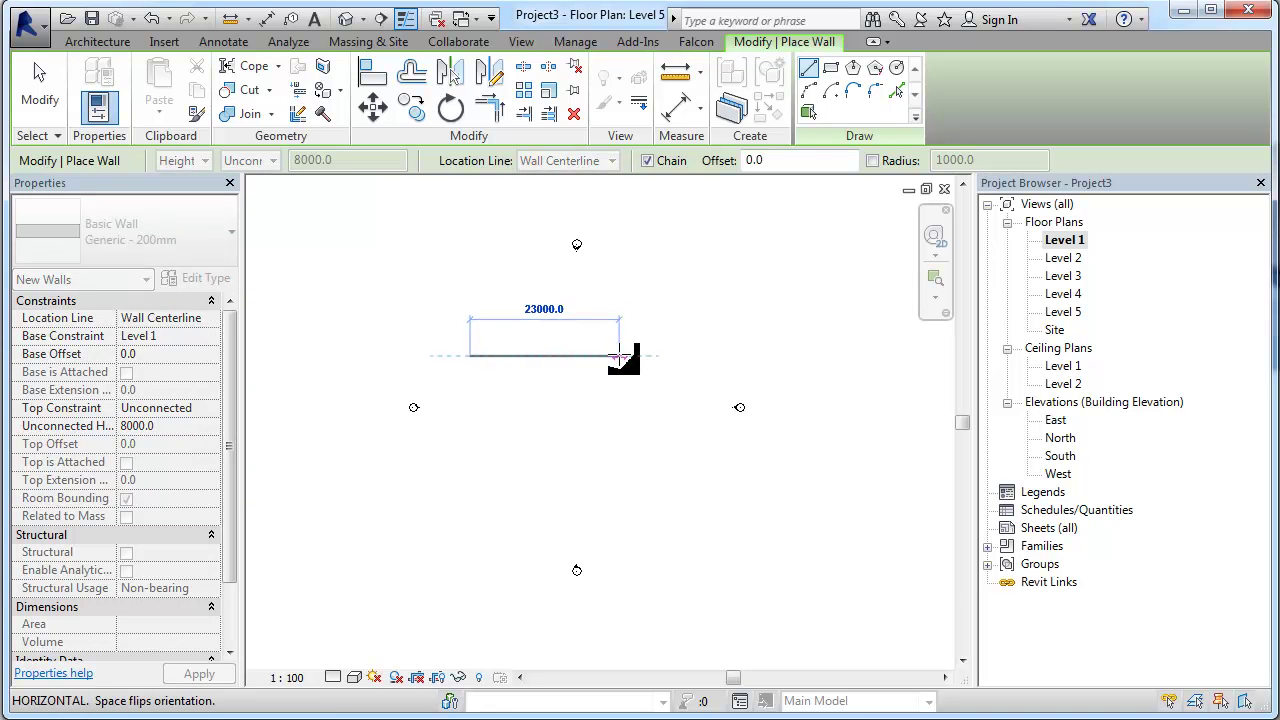
pyautogui.click(620, 355)
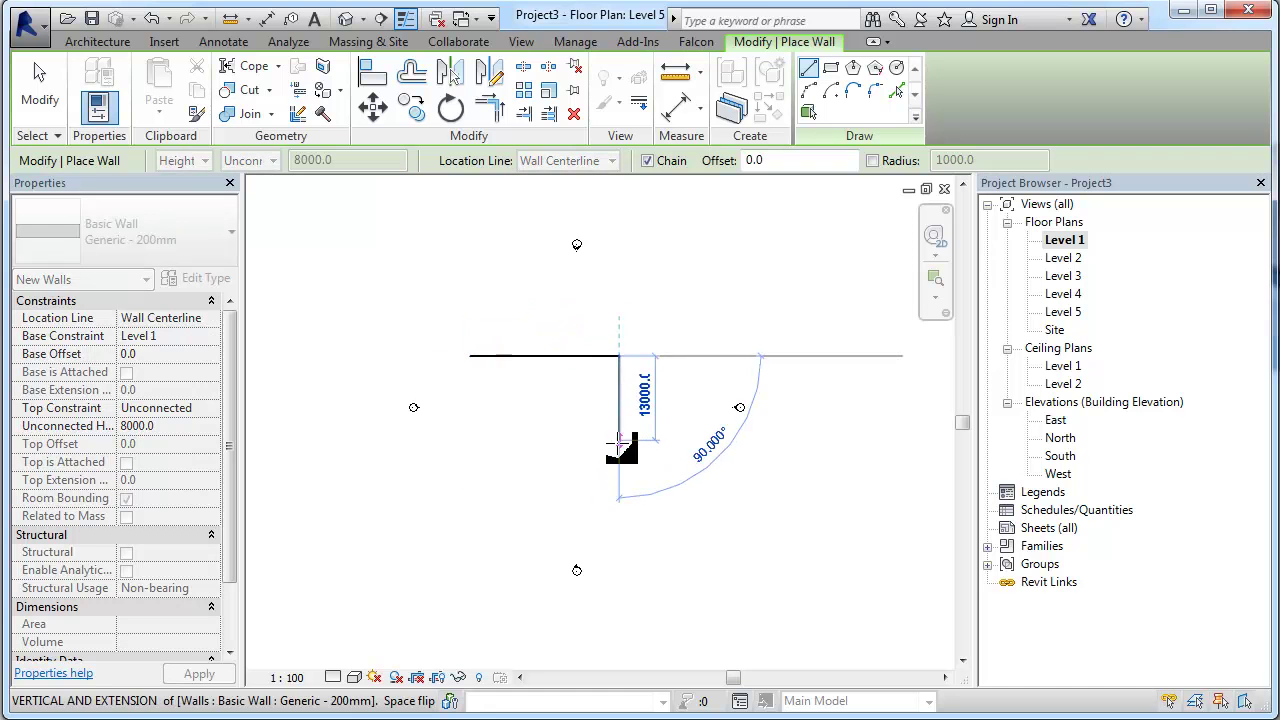
pyautogui.click(580, 440)
pyautogui.click(580, 472)
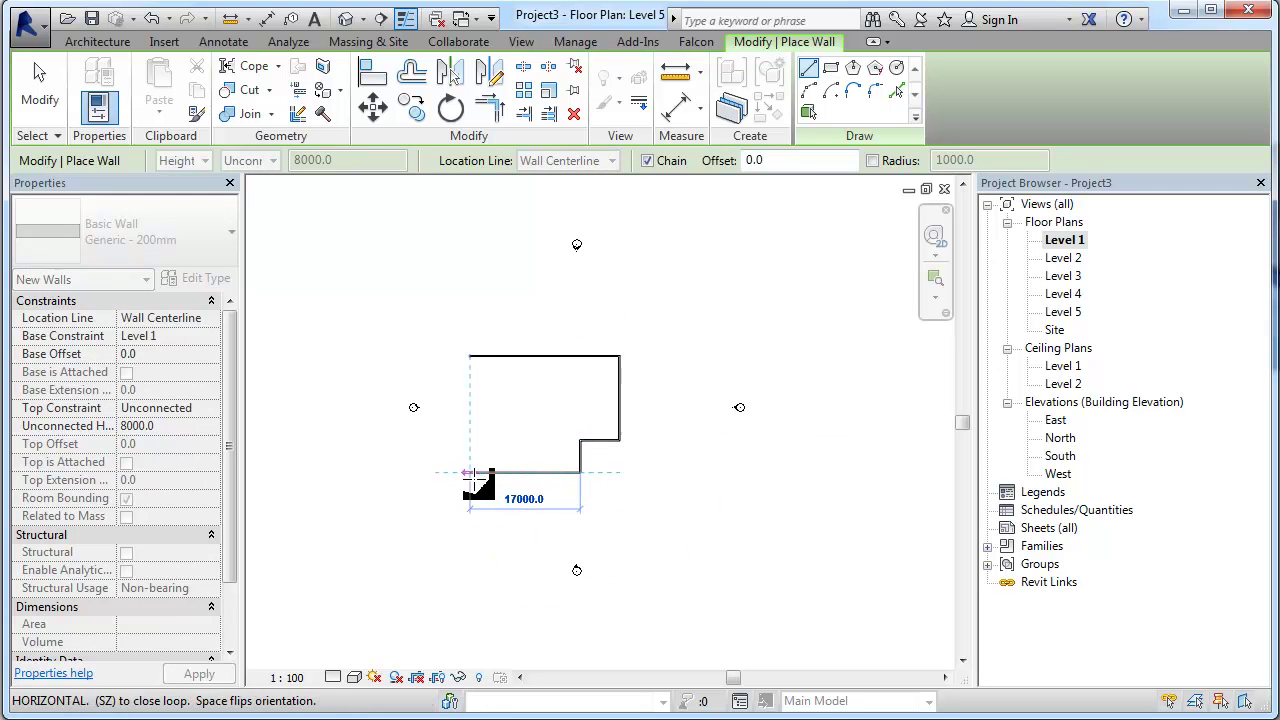
pyautogui.click(470, 472)
pyautogui.click(470, 355)
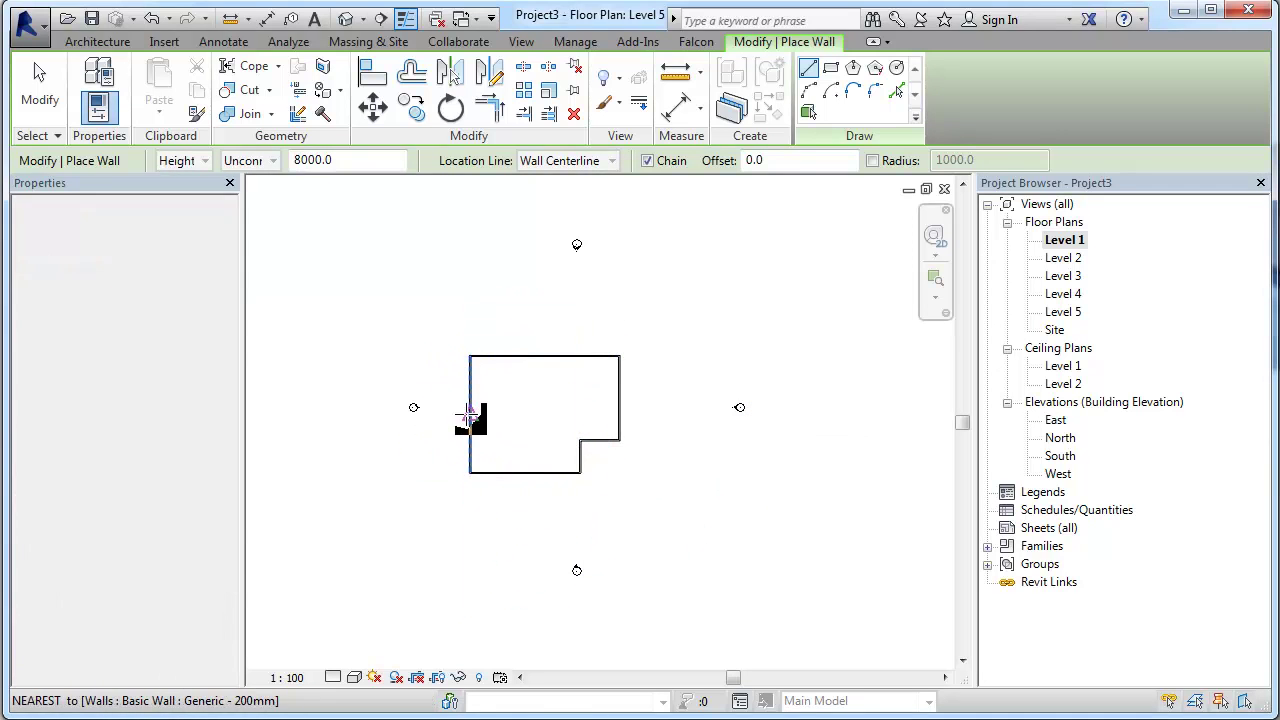
pyautogui.press('Escape')
pyautogui.scroll(2, 424, 520)
pyautogui.scroll(1, 528, 443)
pyautogui.scroll(1, 560, 268)
pyautogui.scroll(-1, 518, 375)
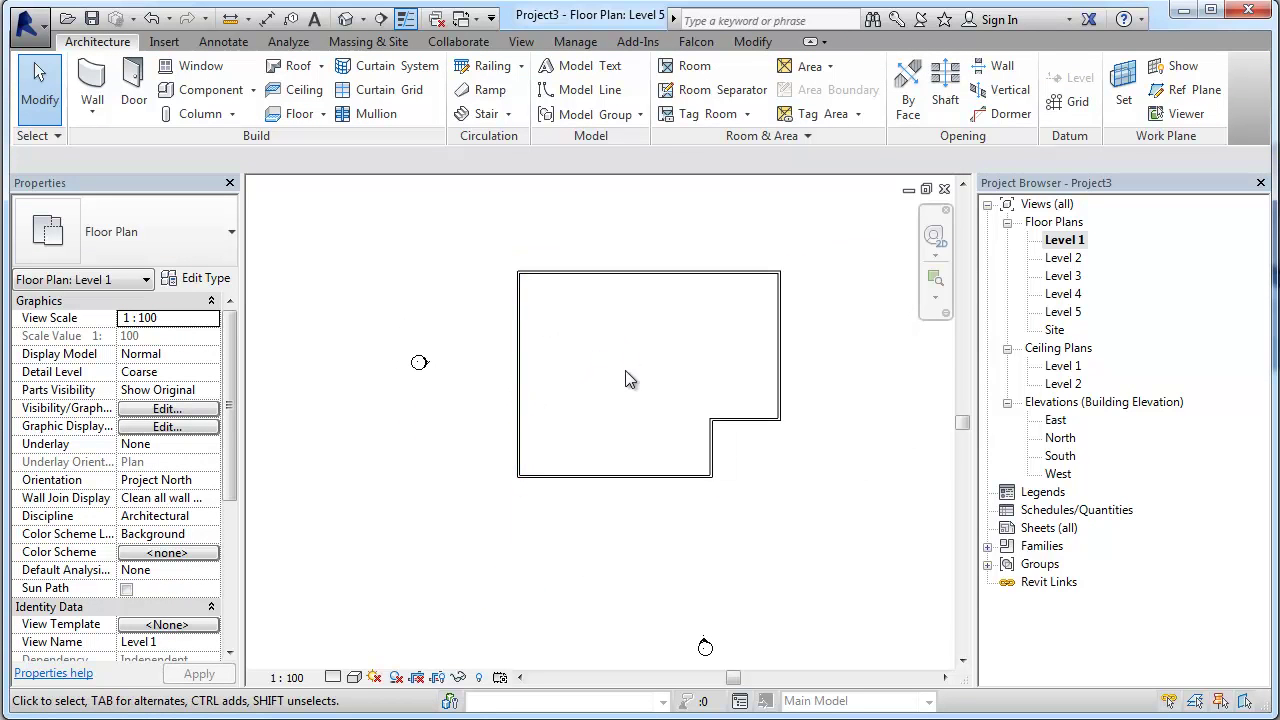
pyautogui.scroll(1, 595, 308)
# Step: Duplicate the top wall's type as Generic - 600mm 2 with a 600 mm structure layer
pyautogui.scroll(-1, 486, 310)
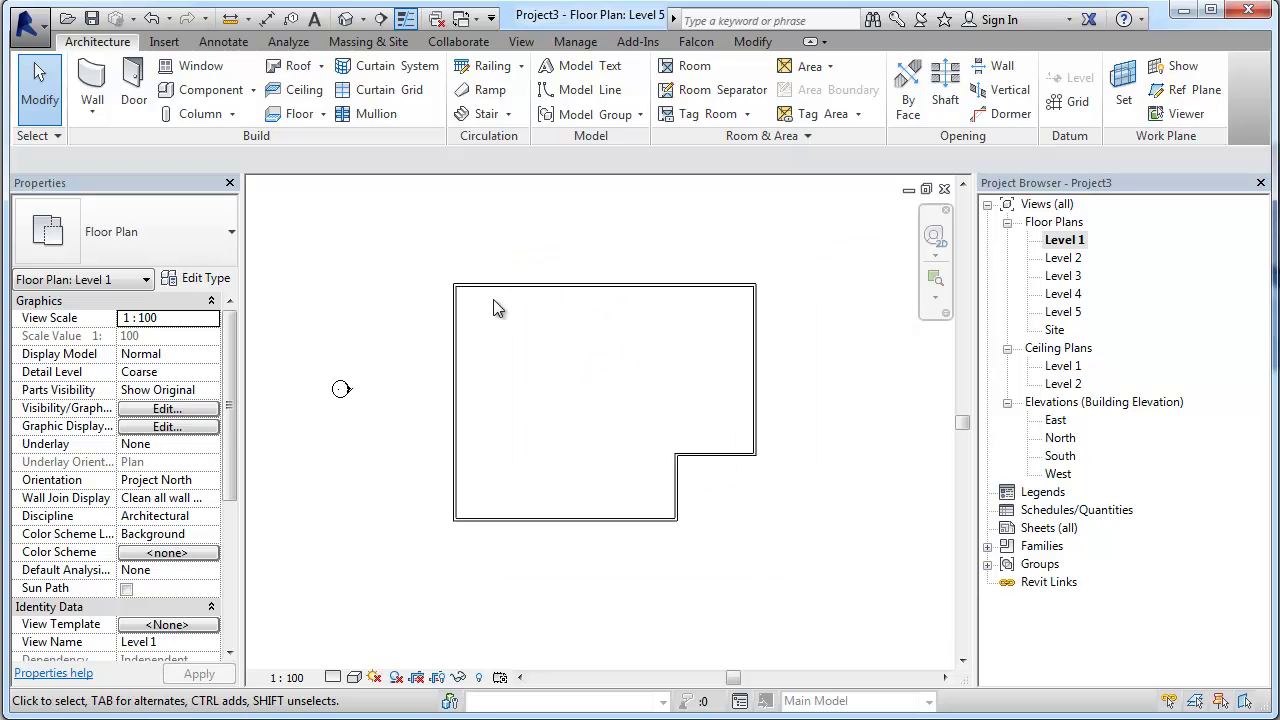
pyautogui.click(502, 286)
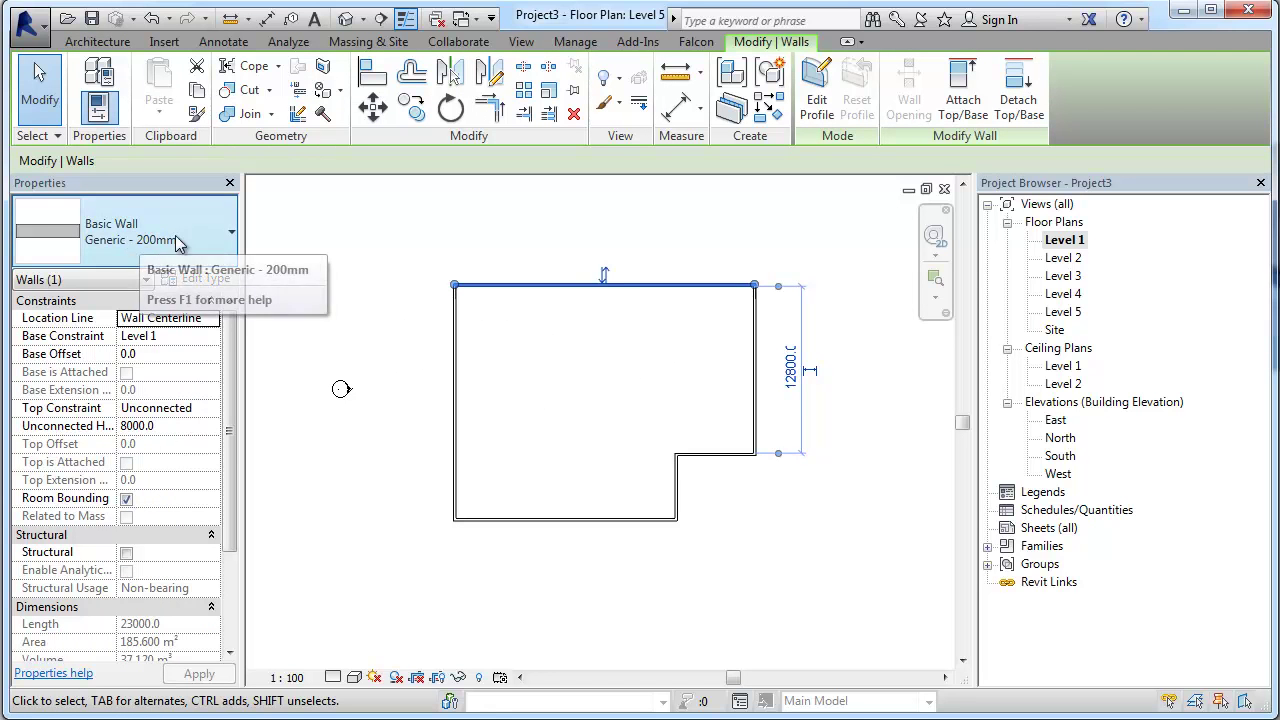
pyautogui.click(195, 284)
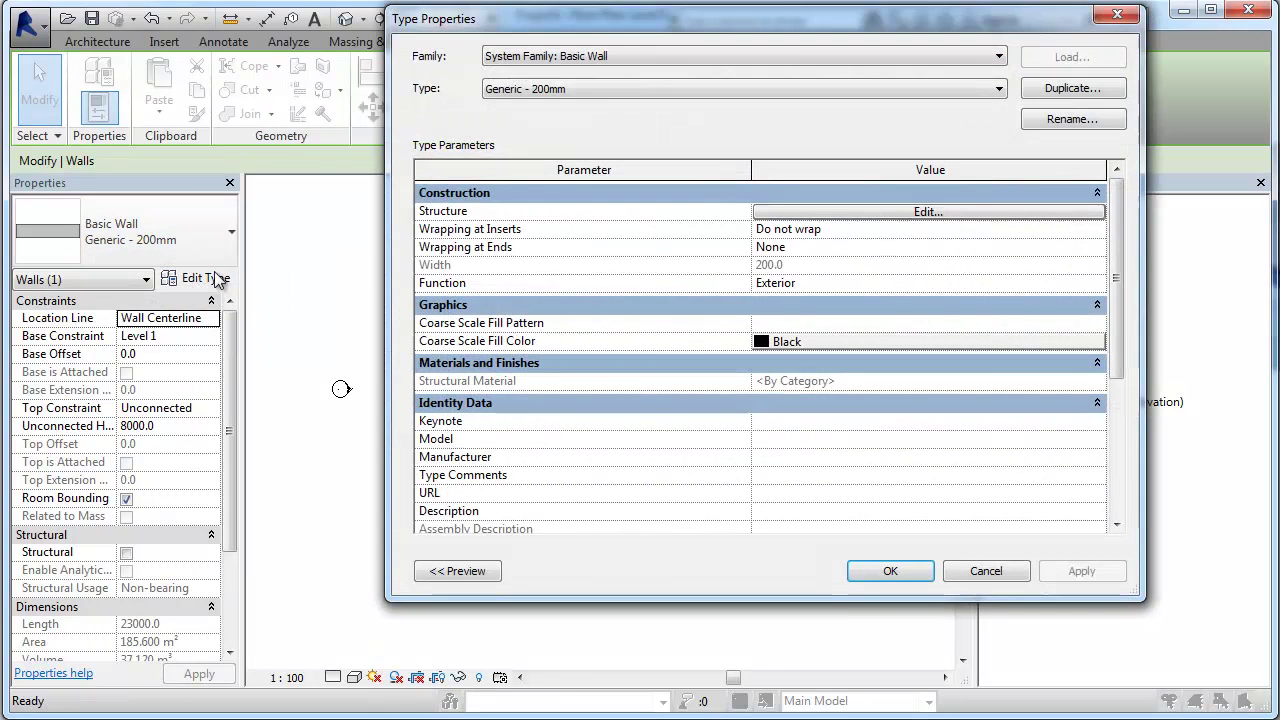
pyautogui.click(1072, 88)
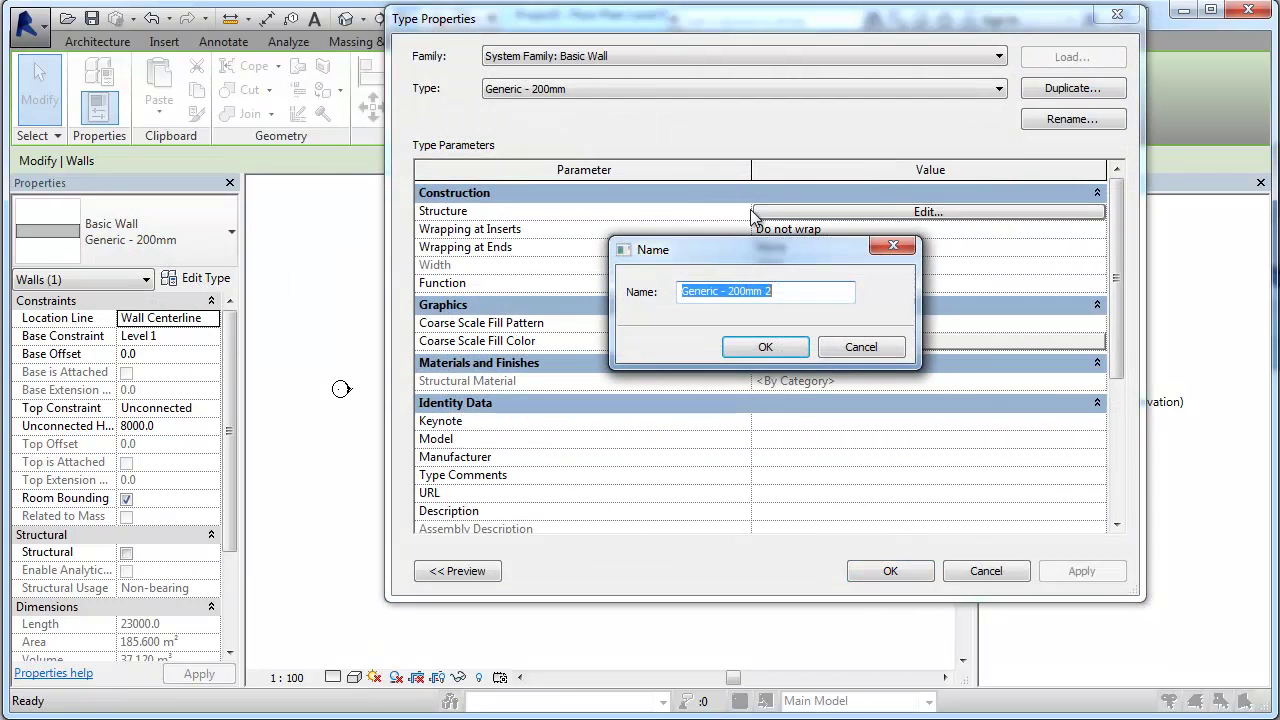
pyautogui.click(747, 290)
pyautogui.write('6')
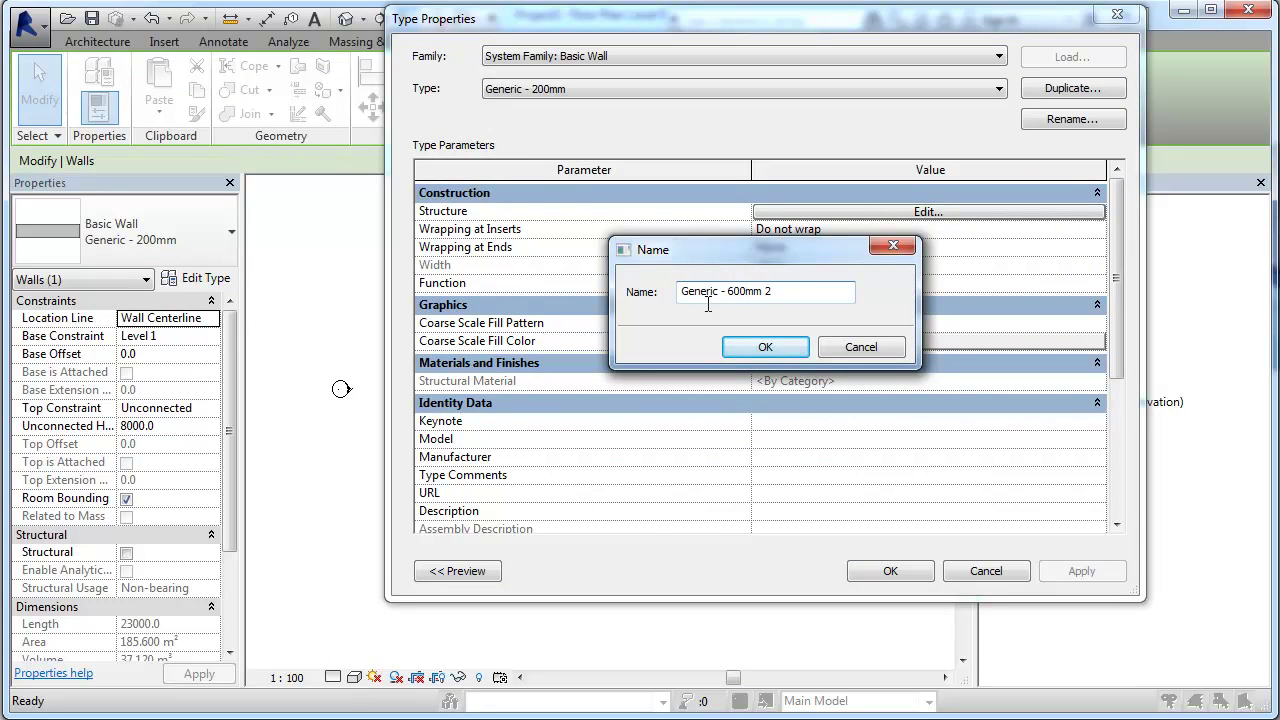
pyautogui.click(760, 346)
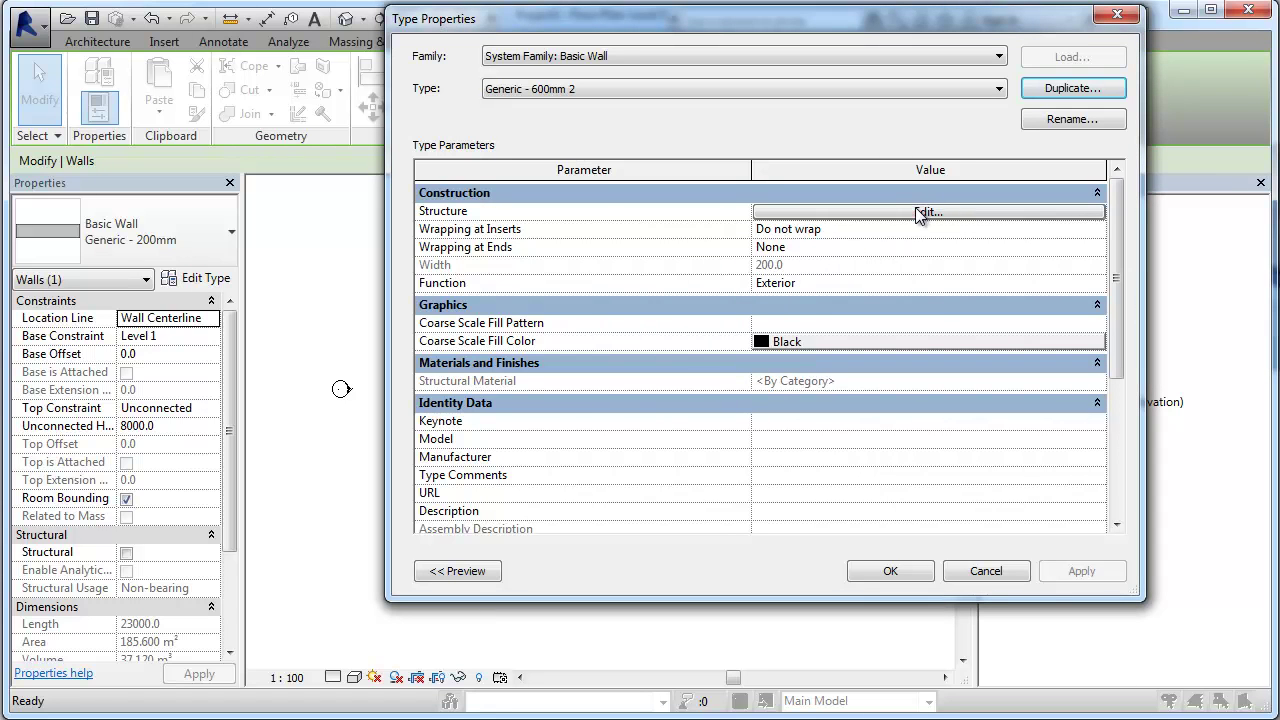
pyautogui.click(870, 213)
pyautogui.click(783, 210)
pyautogui.write('600')
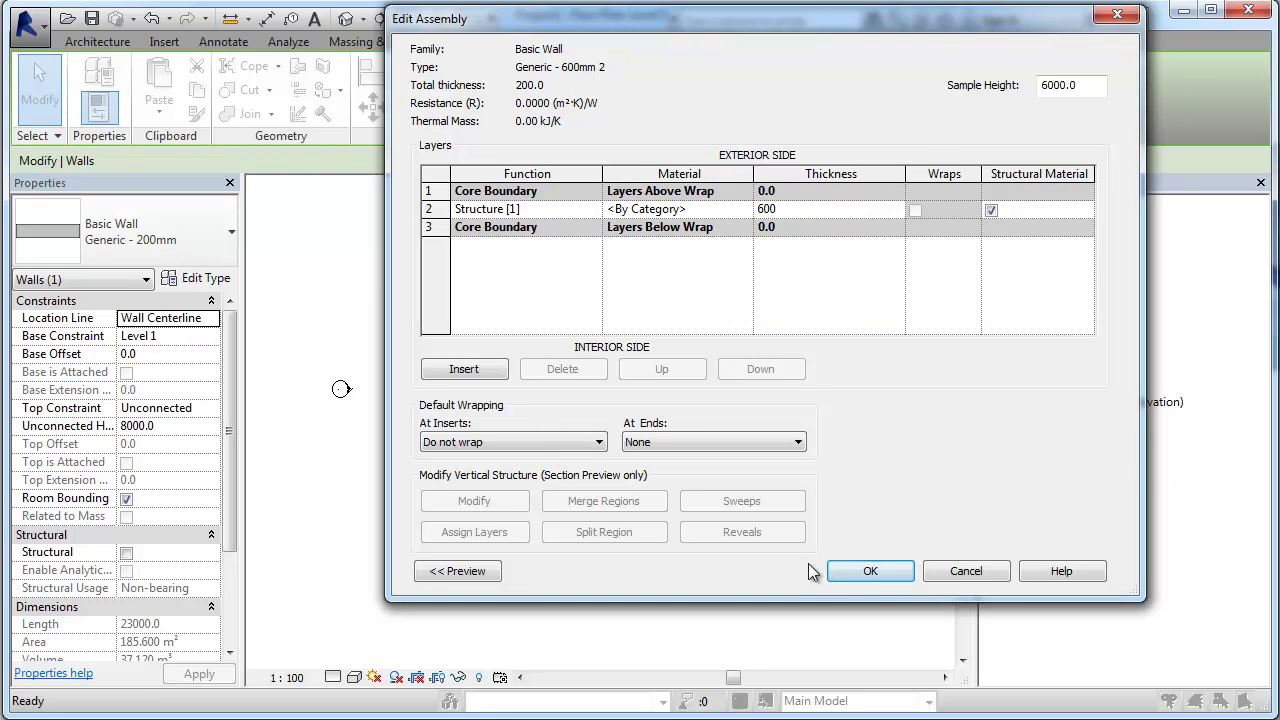
pyautogui.click(870, 572)
pyautogui.click(890, 572)
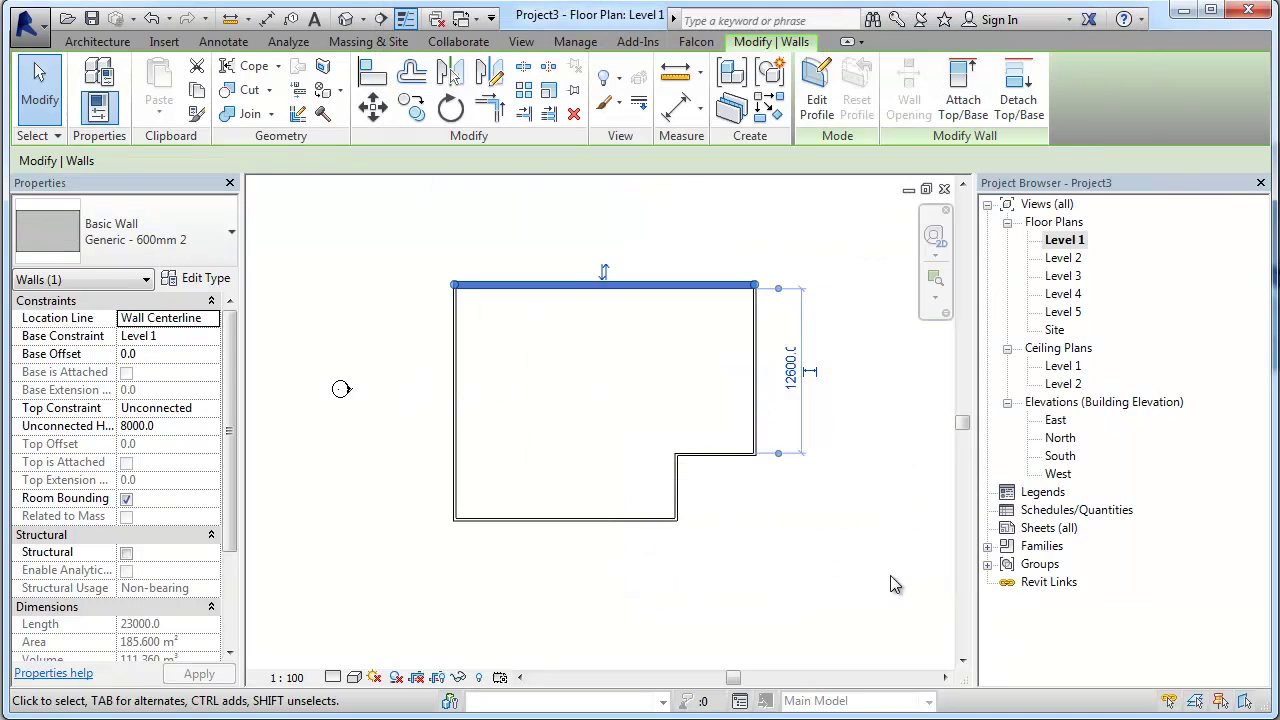
# Step: Tab-select the six connected outline walls and switch them to Generic - 600mm 2
pyautogui.click(790, 543)
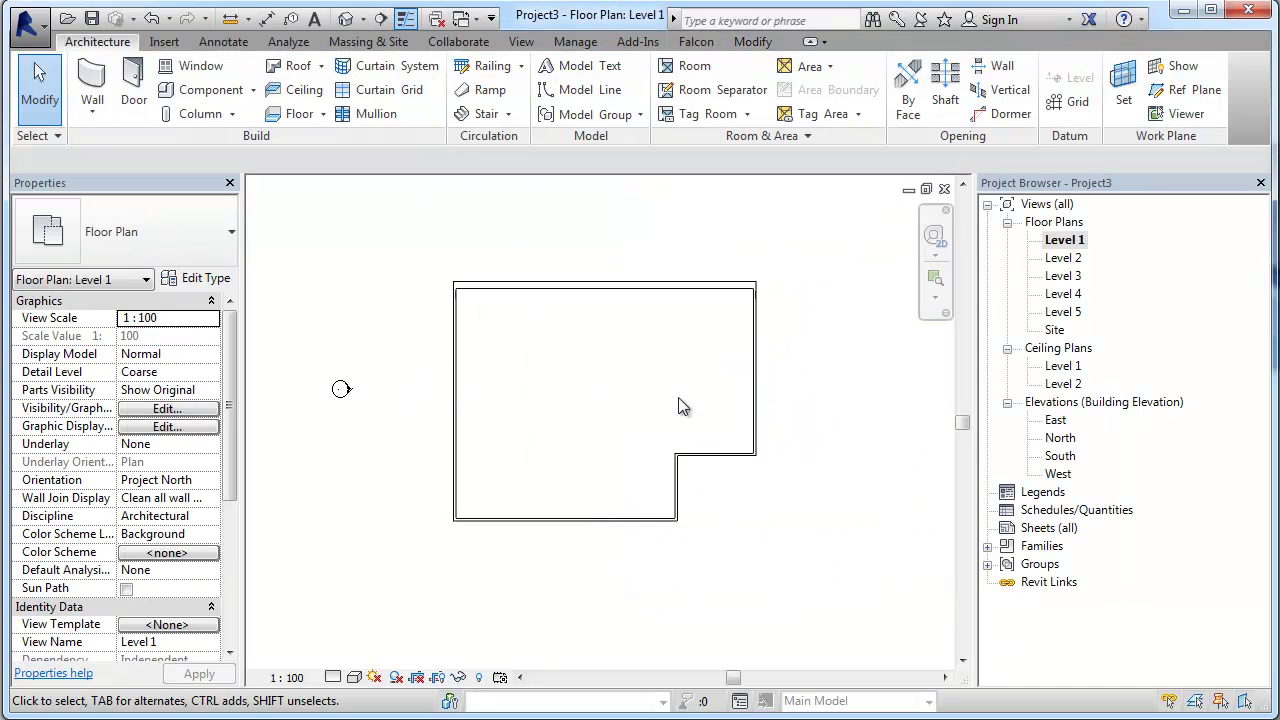
pyautogui.press('Tab')
pyautogui.click(695, 283)
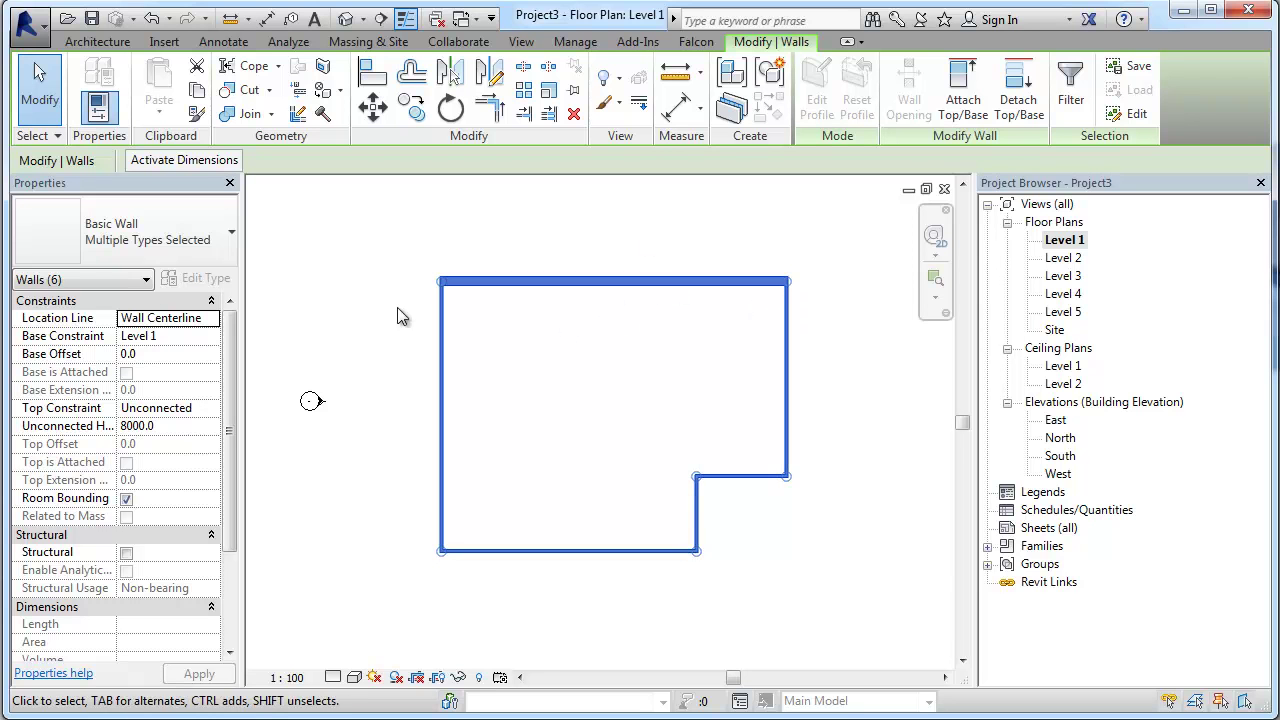
pyautogui.click(140, 237)
pyautogui.scroll(-2, 135, 600)
pyautogui.scroll(-3, 160, 640)
pyautogui.scroll(-1, 170, 650)
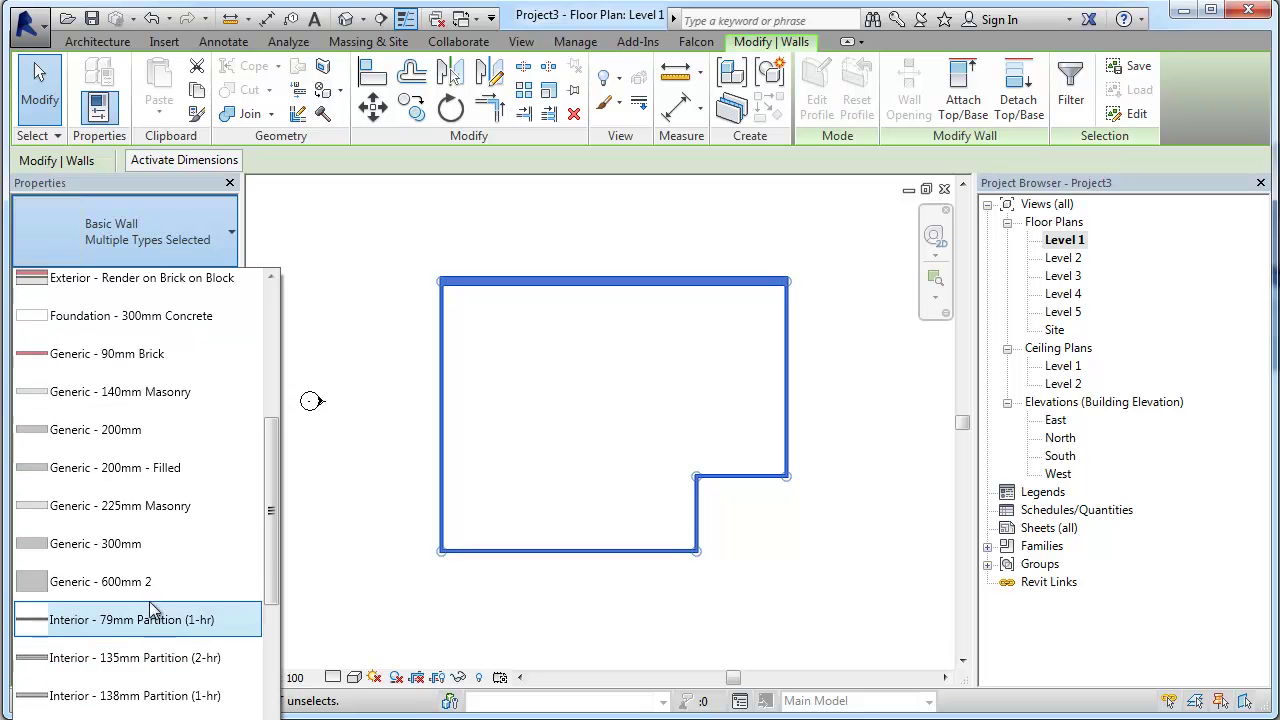
pyautogui.click(147, 581)
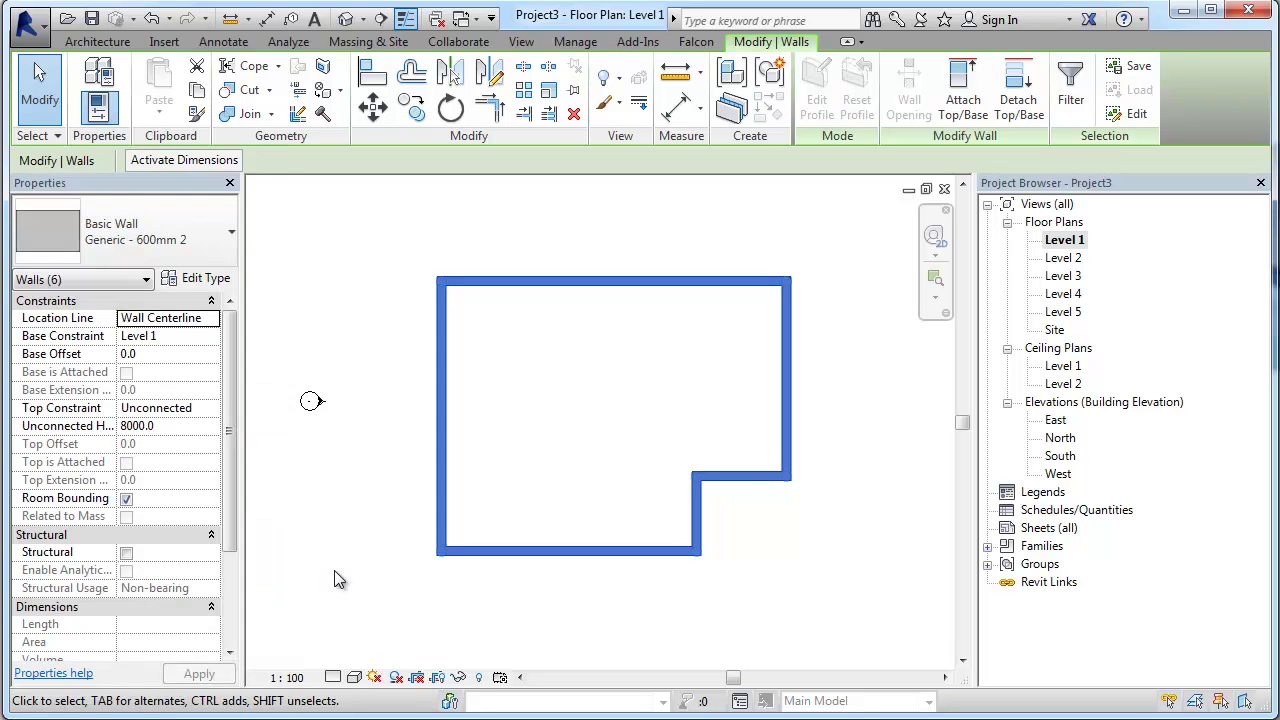
pyautogui.click(340, 578)
pyautogui.scroll(-1, 762, 389)
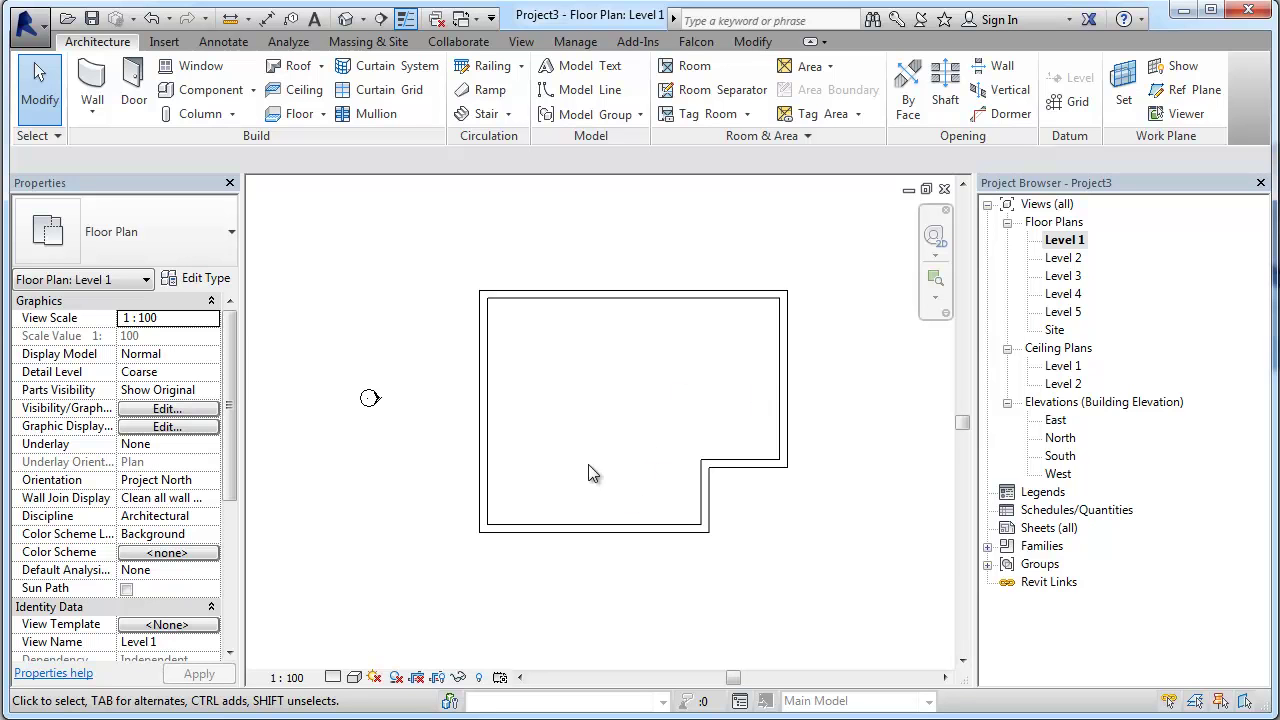
# Step: Using the Generic 200mm type, draw a vertical interior wall across the plan
pyautogui.click(90, 80)
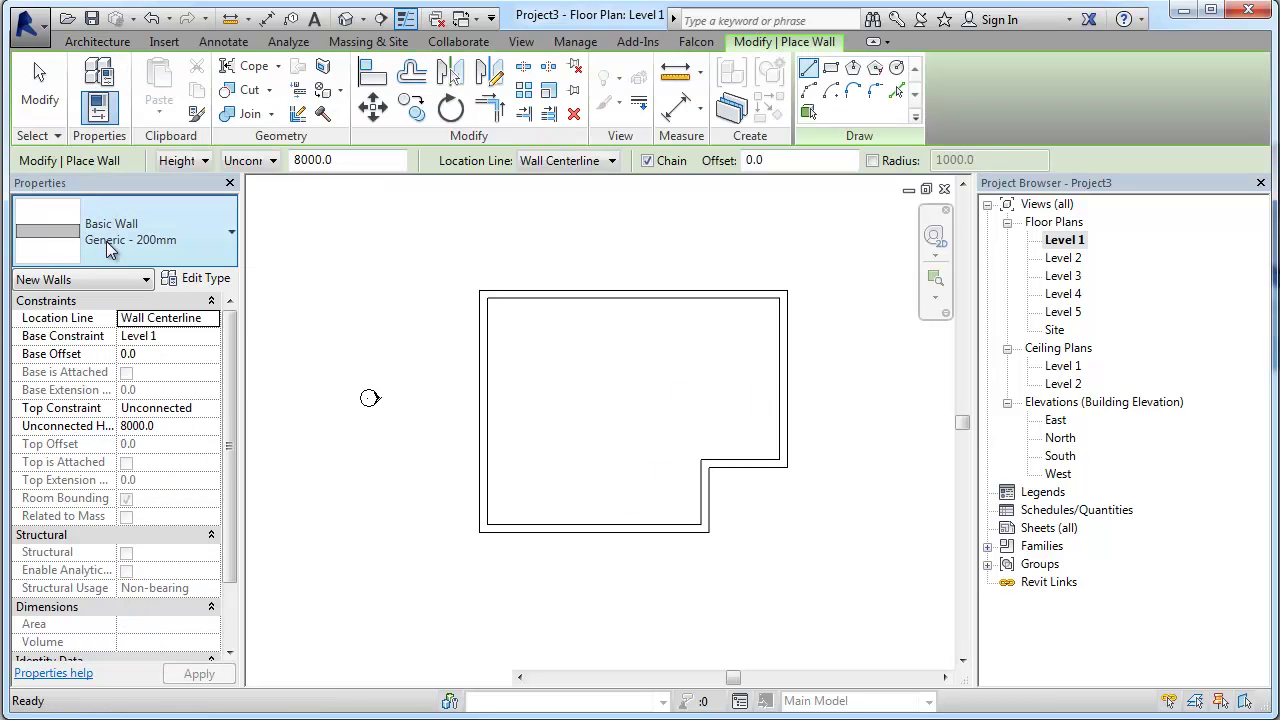
pyautogui.click(112, 250)
pyautogui.scroll(1, 100, 390)
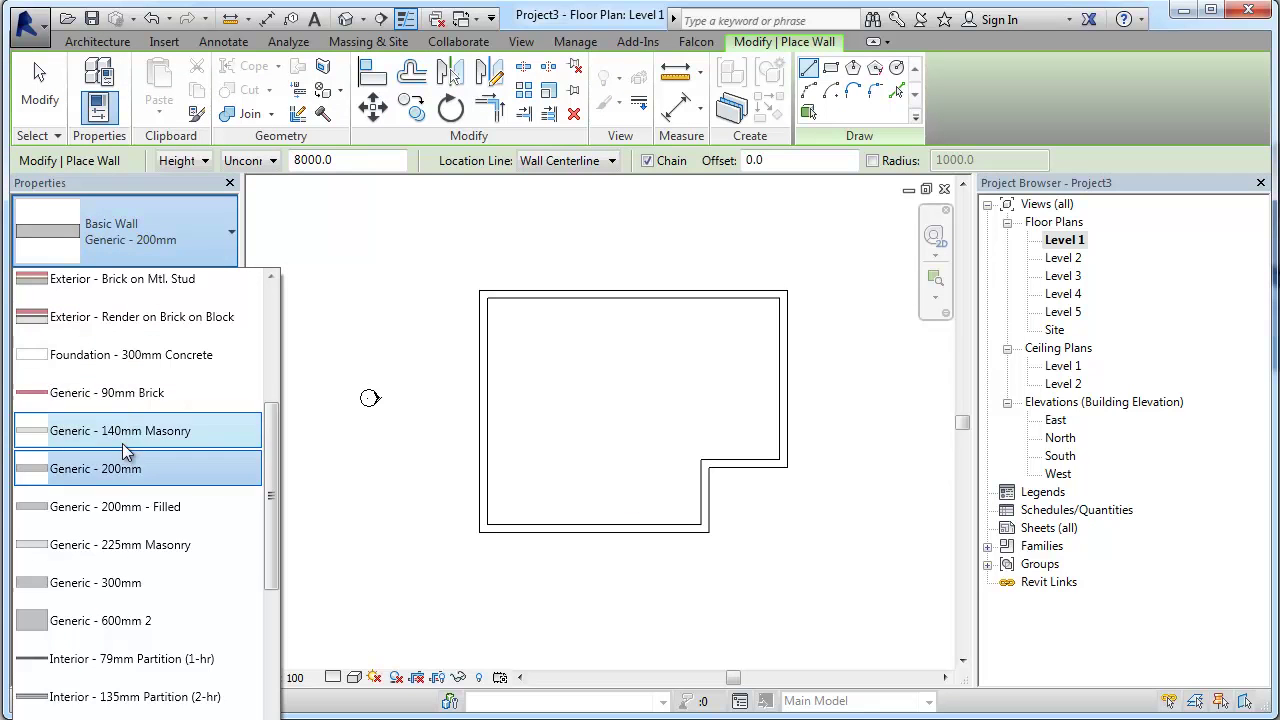
pyautogui.click(128, 507)
pyautogui.press('Escape')
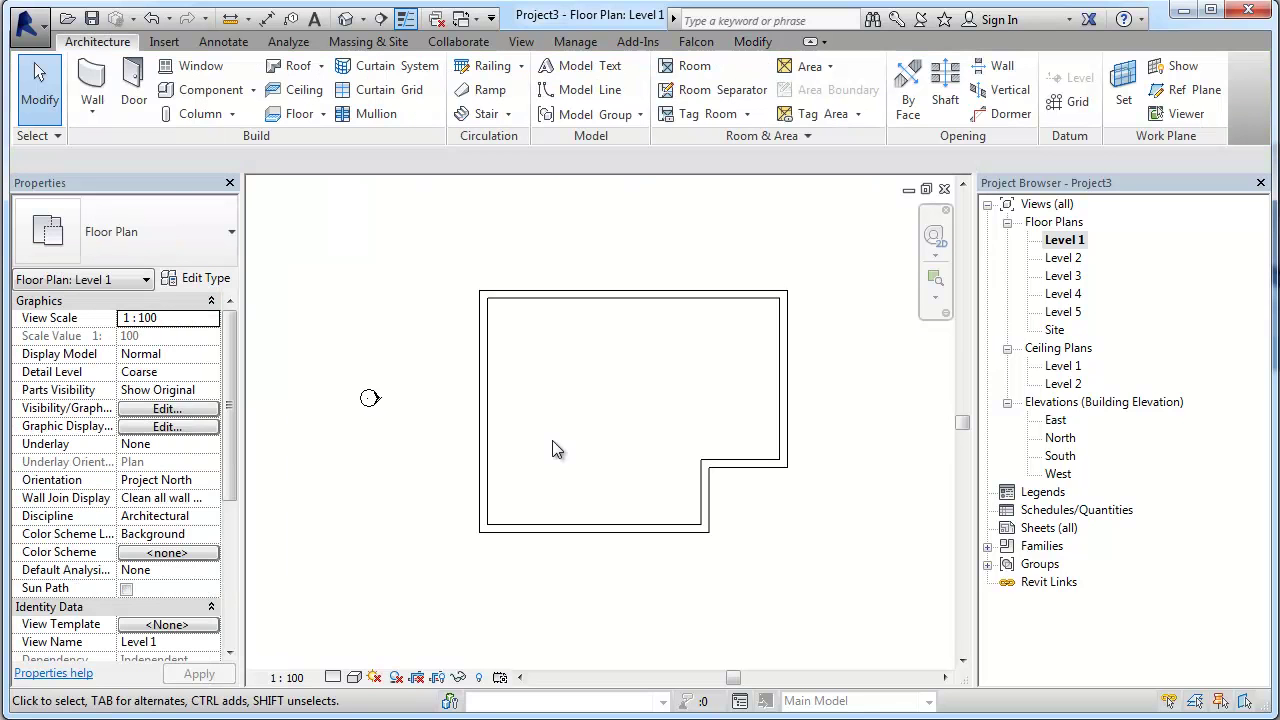
pyautogui.press('w')
pyautogui.press('a')
pyautogui.click(592, 294)
pyautogui.click(592, 527)
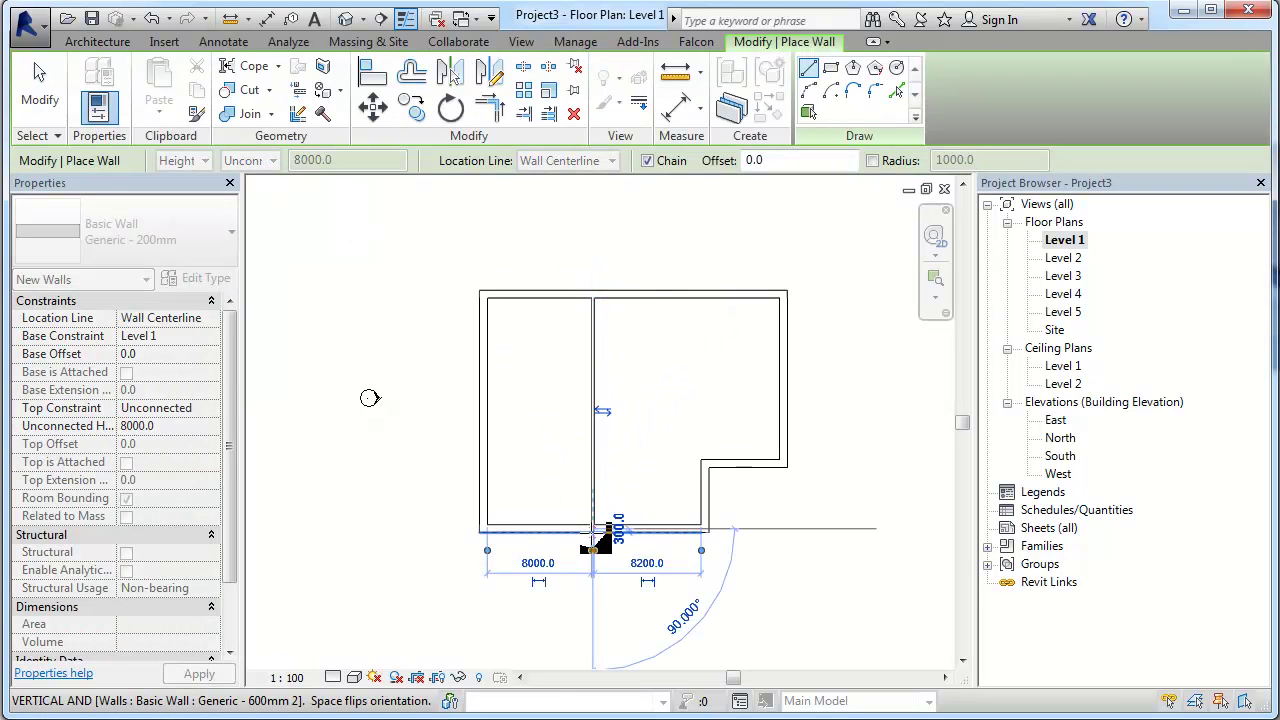
pyautogui.press('Escape')
pyautogui.press('Escape')
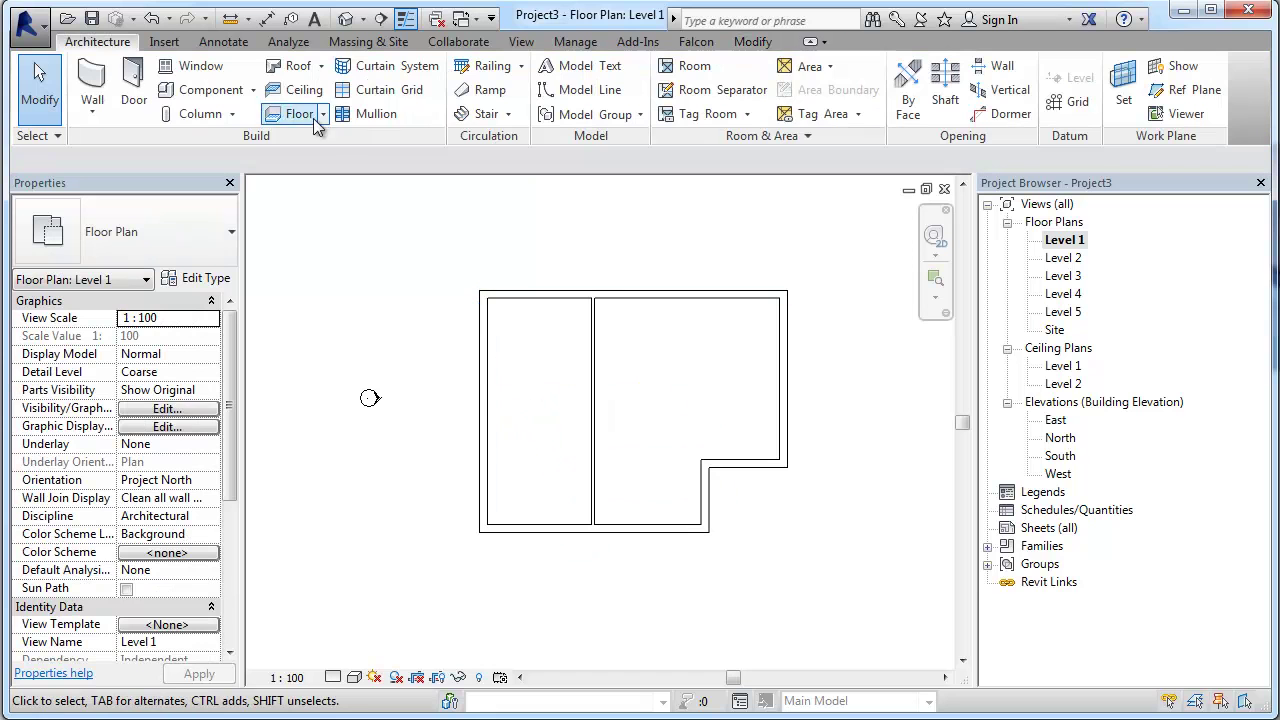
# Step: Draw a horizontal partition to the vertical wall and extend it to the left exterior wall
pyautogui.click(92, 88)
pyautogui.click(493, 413)
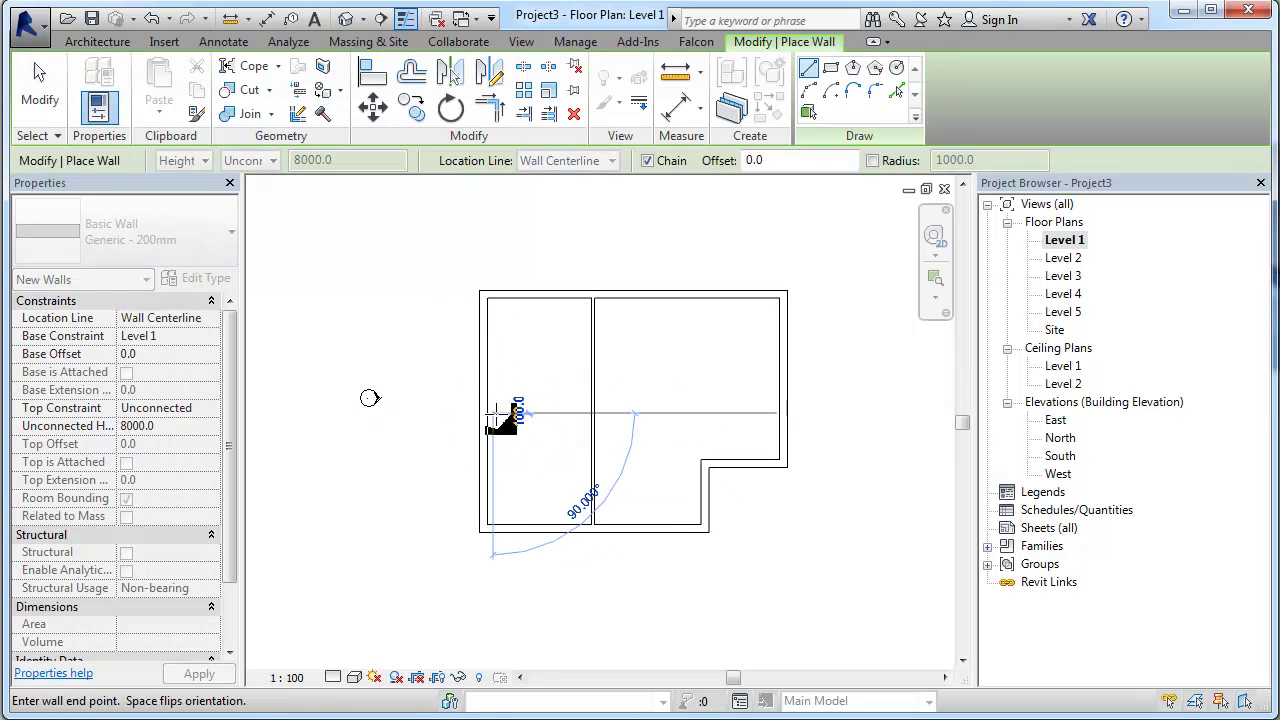
pyautogui.click(593, 420)
pyautogui.press('Escape')
pyautogui.press('Escape')
pyautogui.scroll(2, 505, 435)
pyautogui.scroll(2, 466, 445)
pyautogui.click(516, 385)
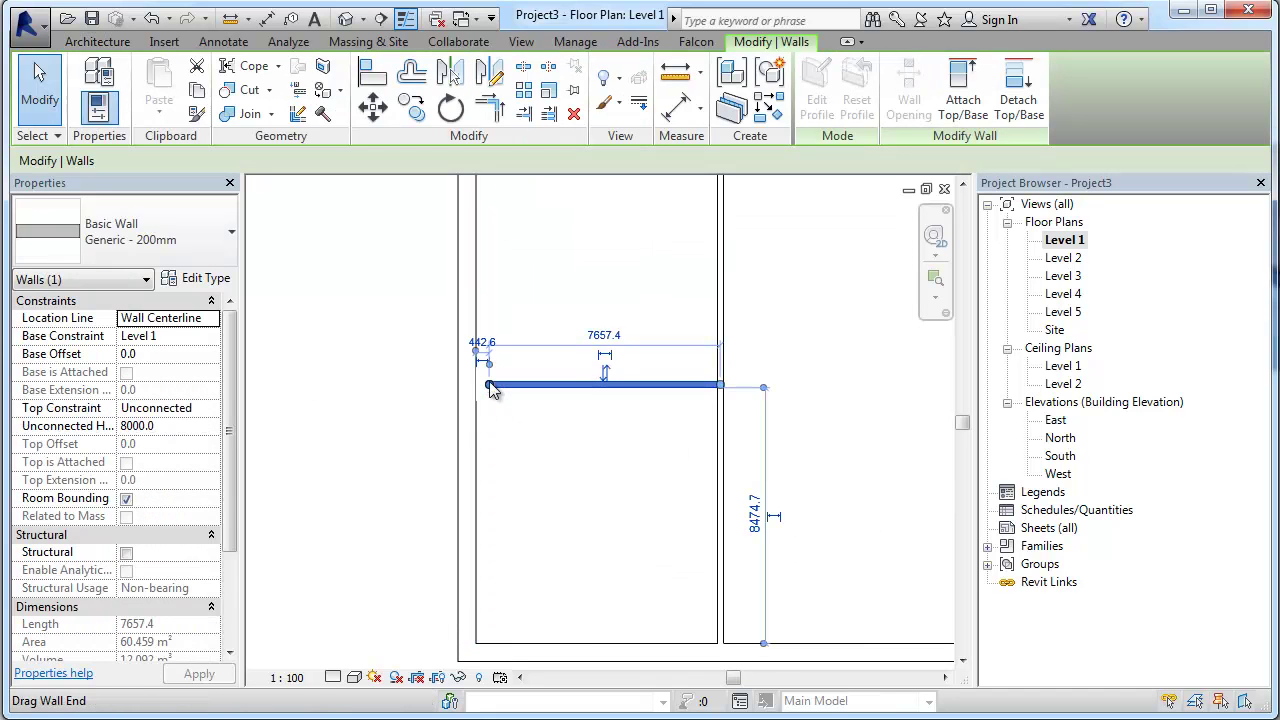
pyautogui.moveTo(492, 389); pyautogui.dragTo(471, 384)
pyautogui.click(489, 362)
pyautogui.scroll(-4, 550, 535)
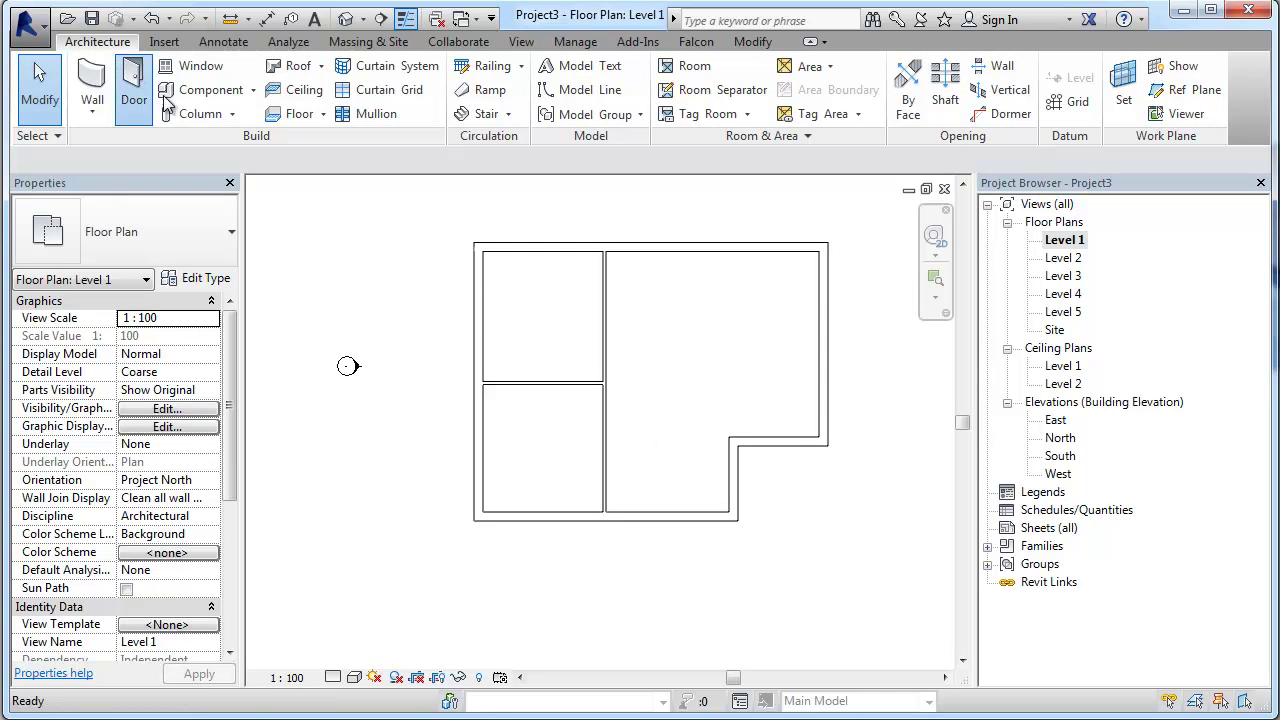
# Step: Place M_Single-Flush 0915 x 2134mm doors along the vertical interior wall, then view in 3D
pyautogui.click(134, 85)
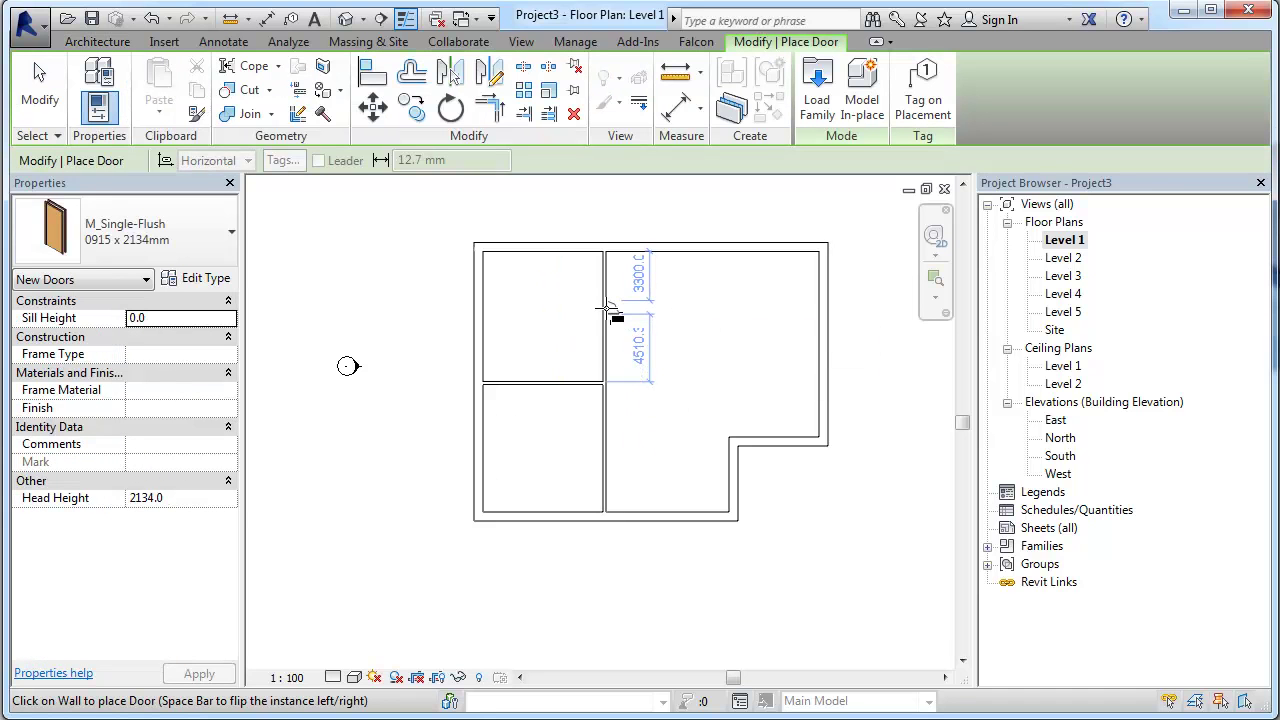
pyautogui.click(612, 312)
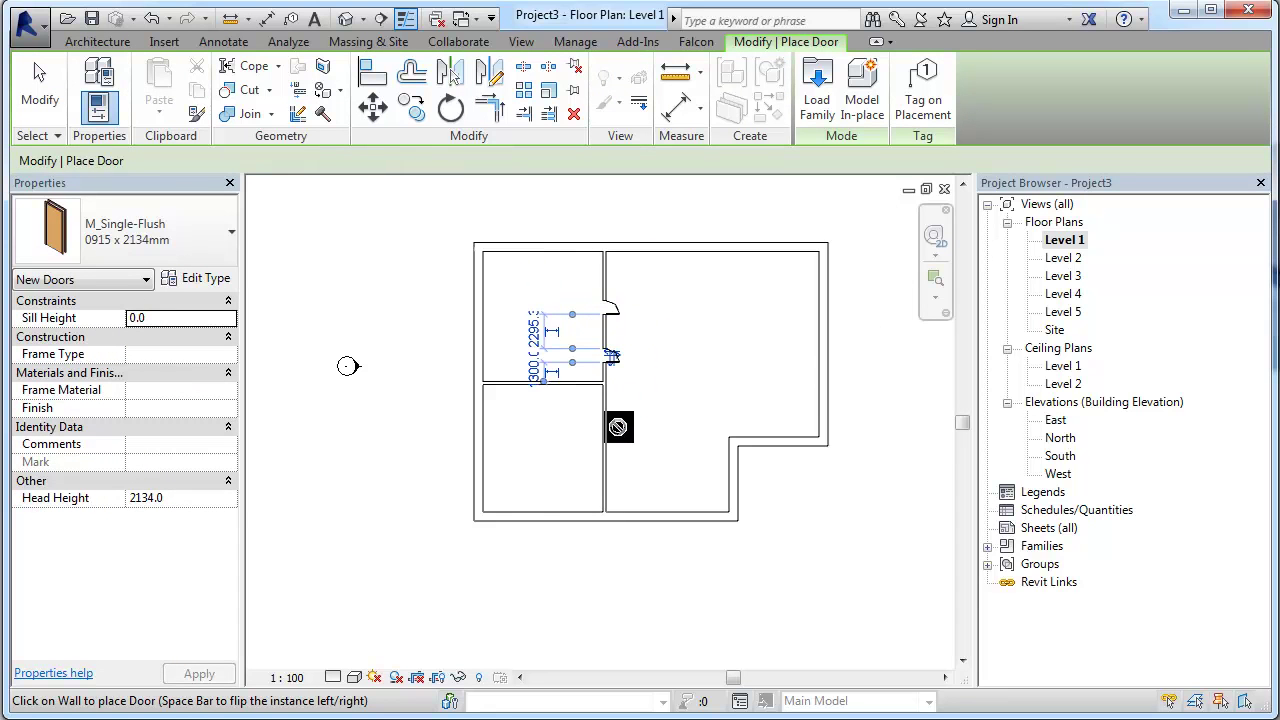
pyautogui.click(612, 360)
pyautogui.click(612, 483)
pyautogui.press('Escape')
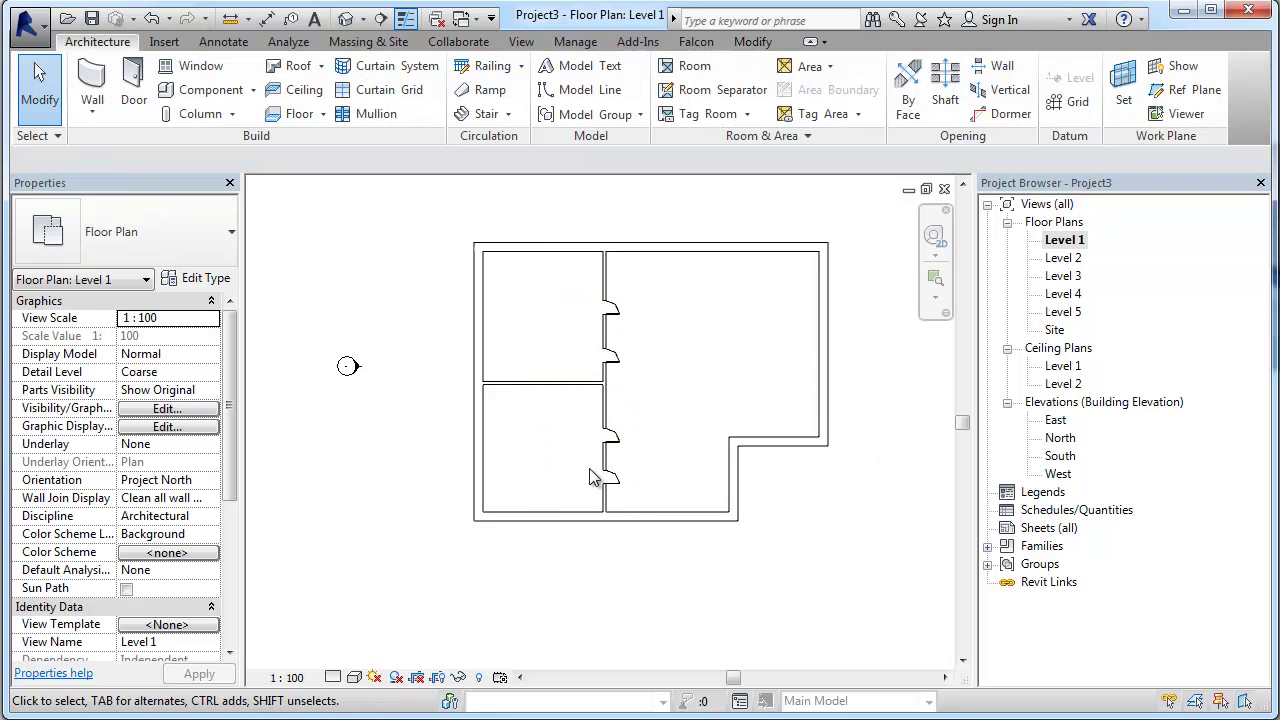
pyautogui.click(344, 19)
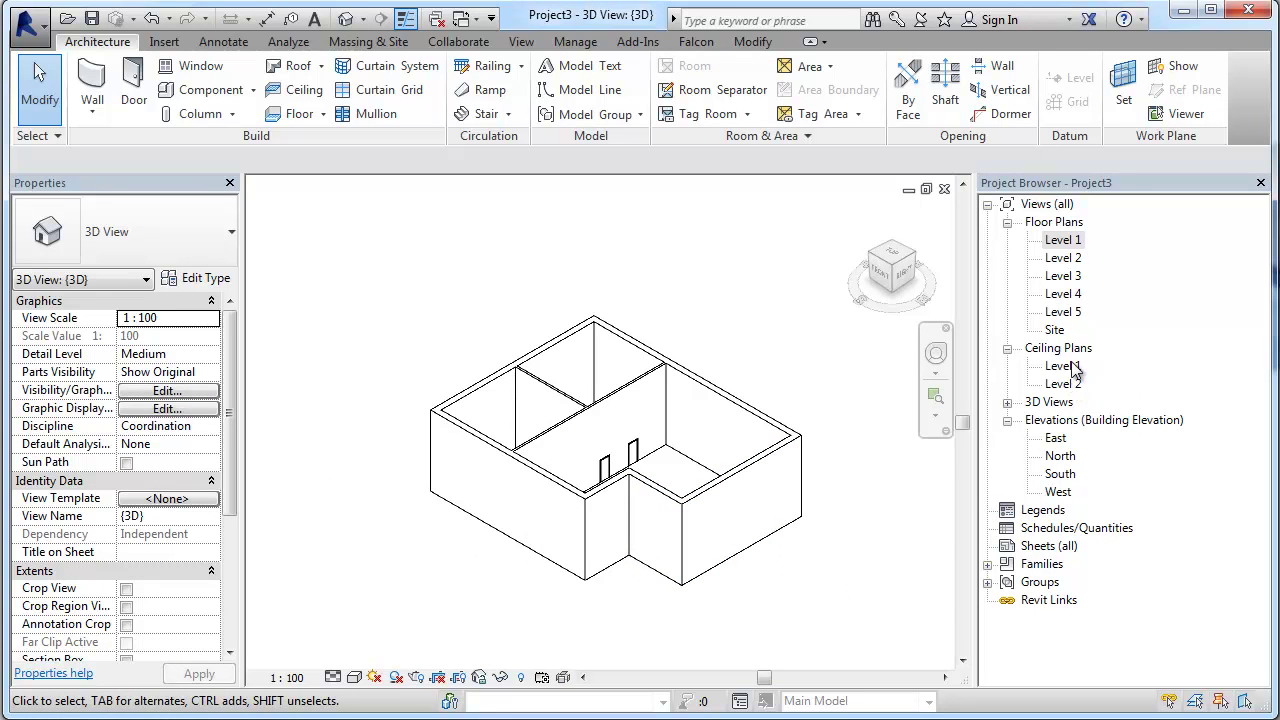
# Step: Set the six exterior walls' Top Constraint to Up to level: Level 2
pyautogui.doubleClick(1060, 439)
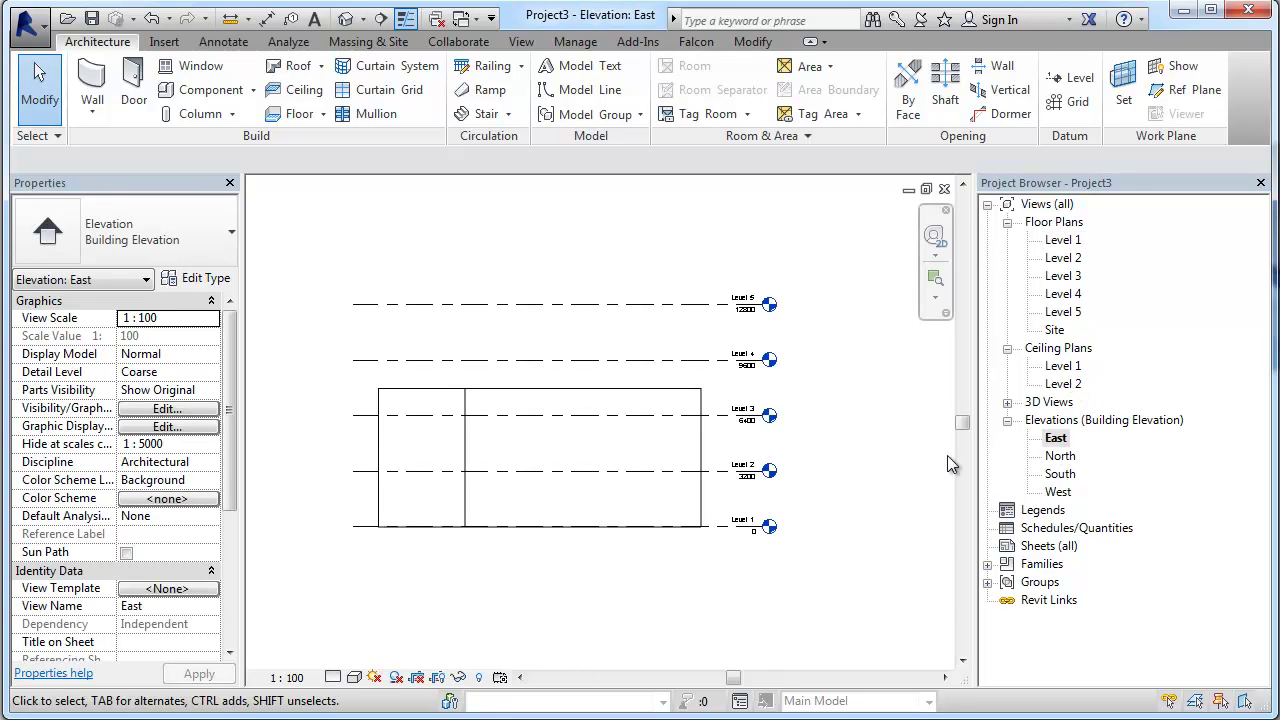
pyautogui.hotkey('ctrl', 'Tab')
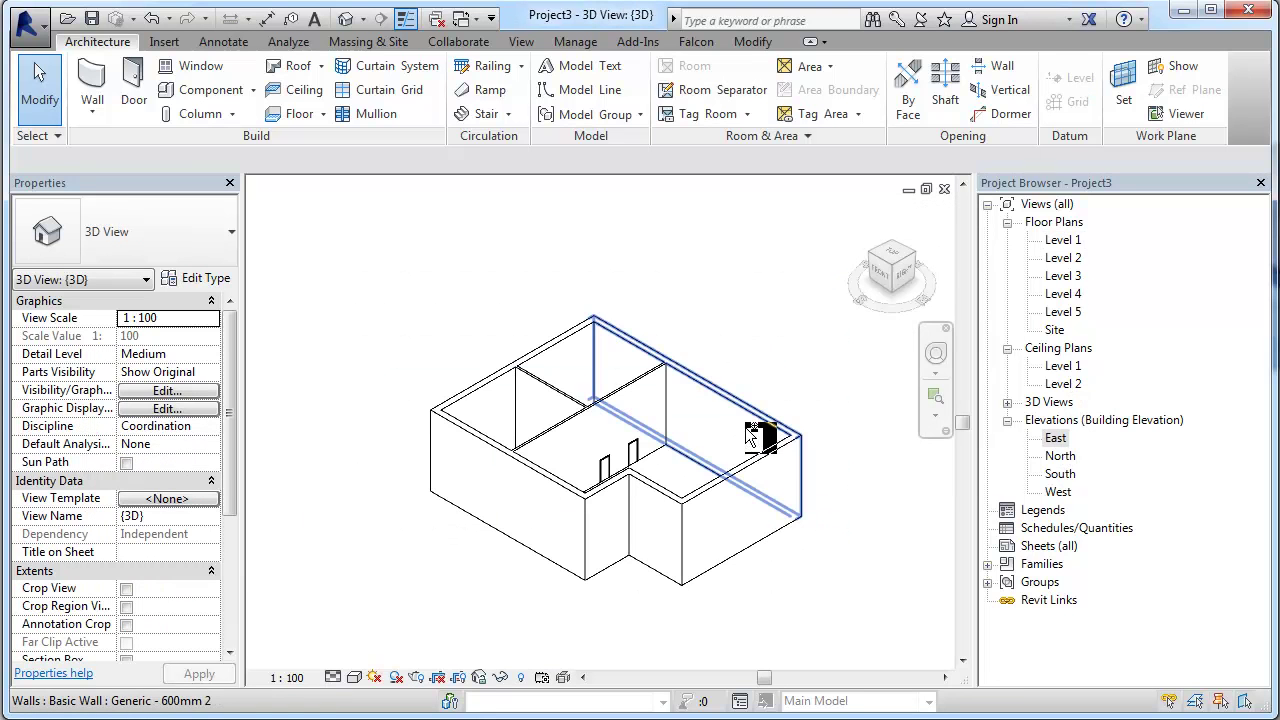
pyautogui.press('Tab')
pyautogui.click(733, 480)
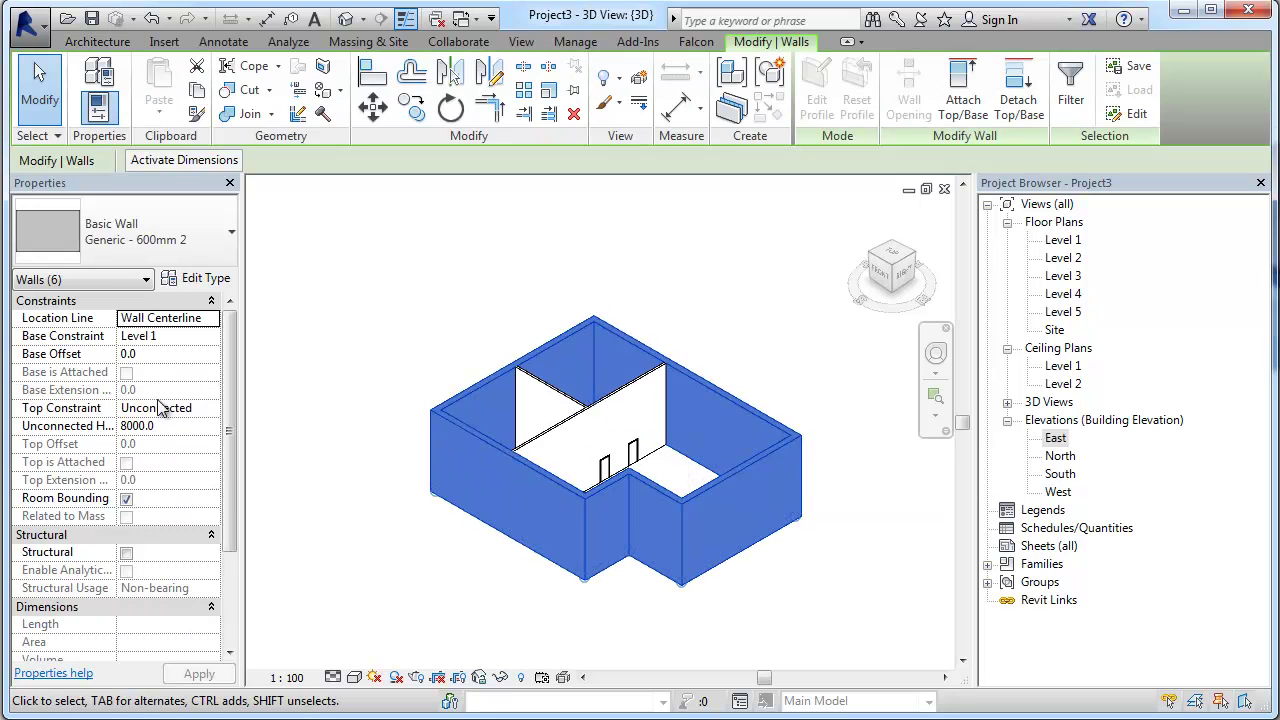
pyautogui.click(210, 410)
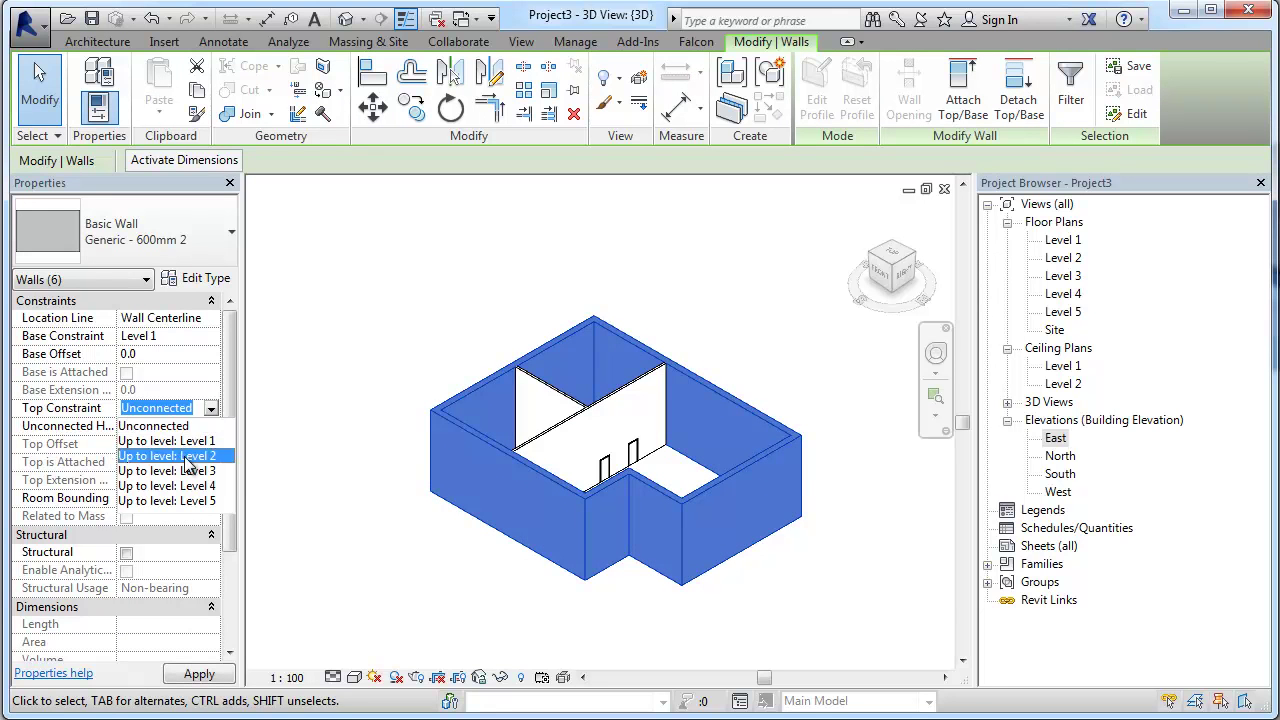
pyautogui.click(190, 460)
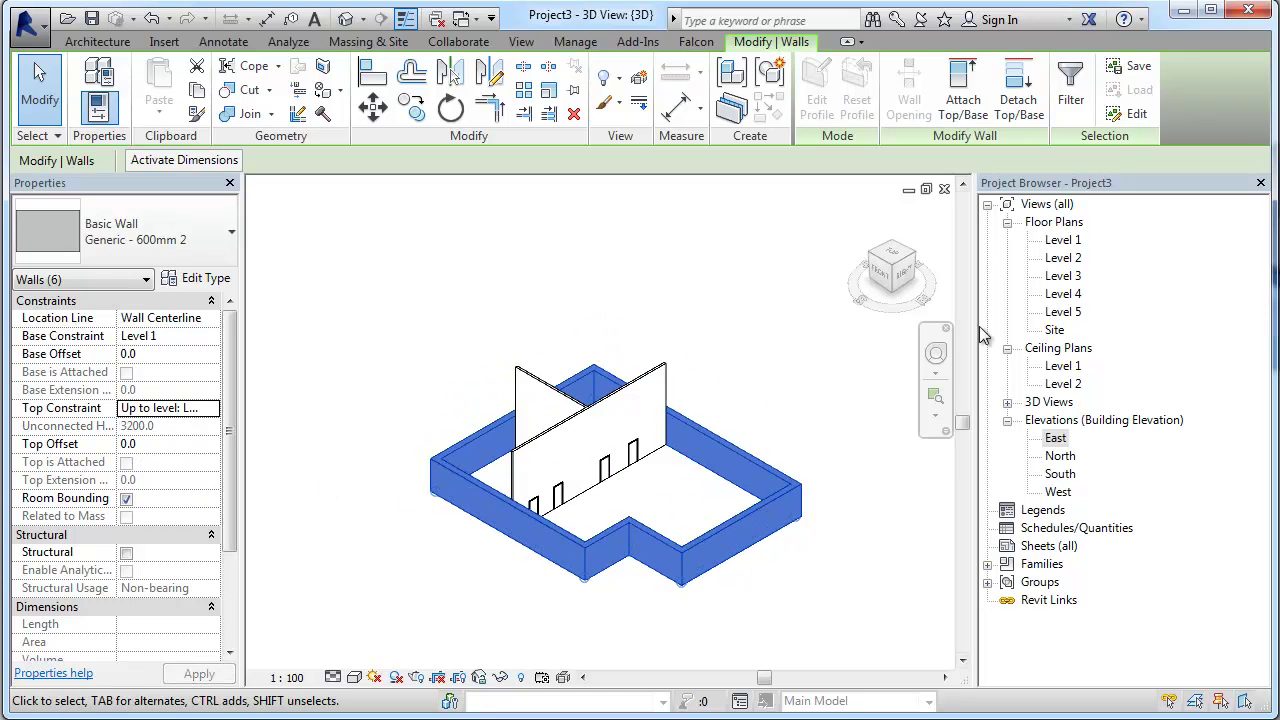
# Step: Give both interior partitions the same Level 2 Top Constraint, then select the whole model
pyautogui.scroll(2, 686, 517)
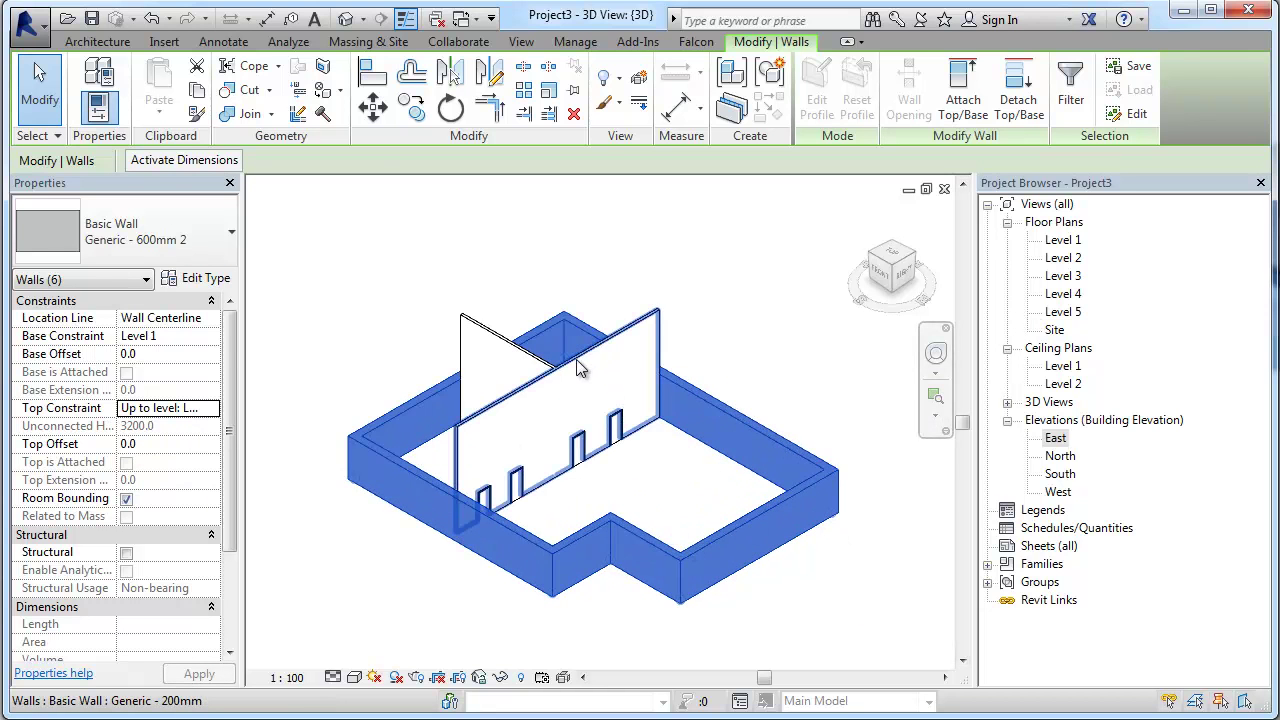
pyautogui.click(578, 368)
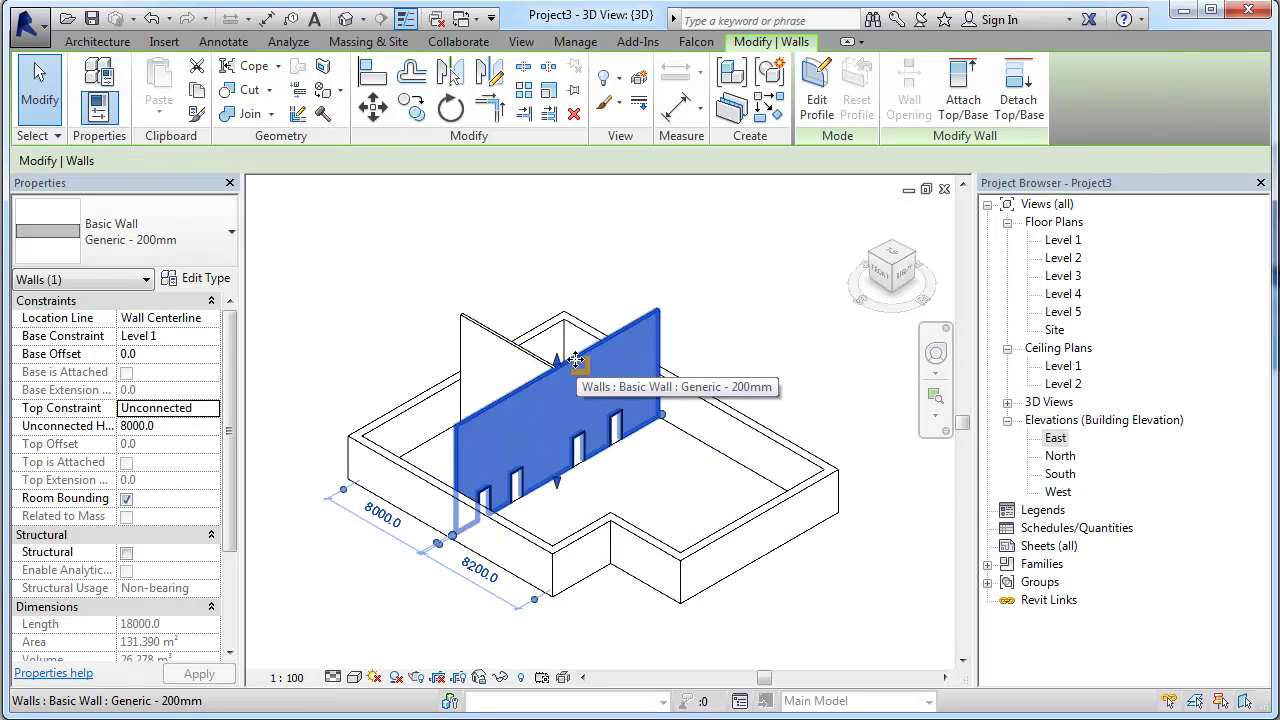
pyautogui.keyDown('ctrl'); pyautogui.click(504, 340); pyautogui.keyUp('ctrl')
pyautogui.click(216, 406)
pyautogui.click(211, 409)
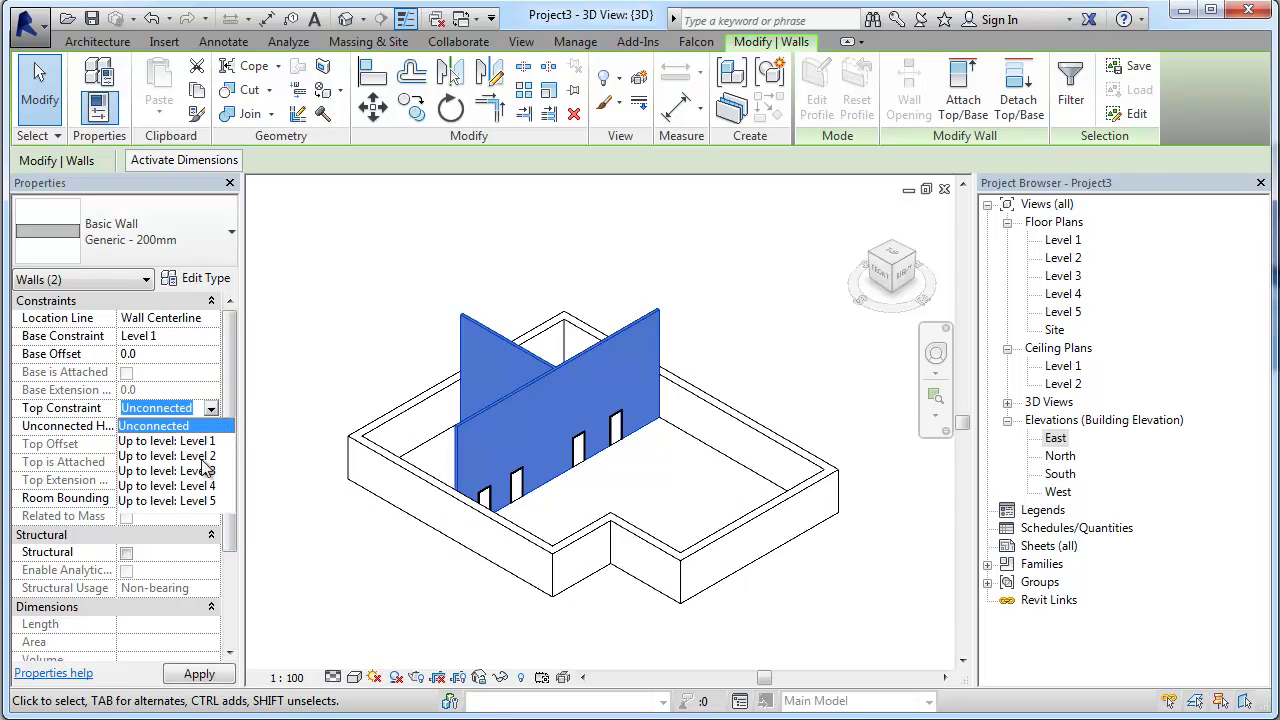
pyautogui.click(200, 470)
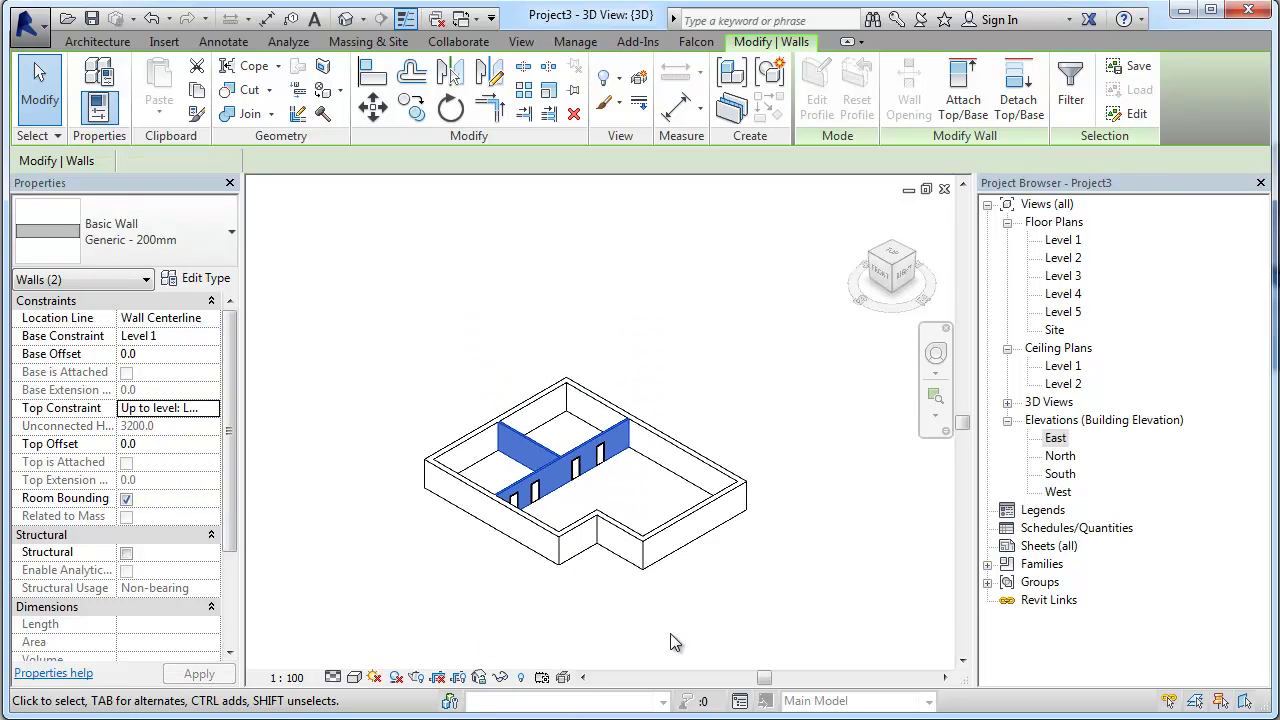
pyautogui.click(769, 626)
pyautogui.moveTo(769, 616); pyautogui.dragTo(355, 295)
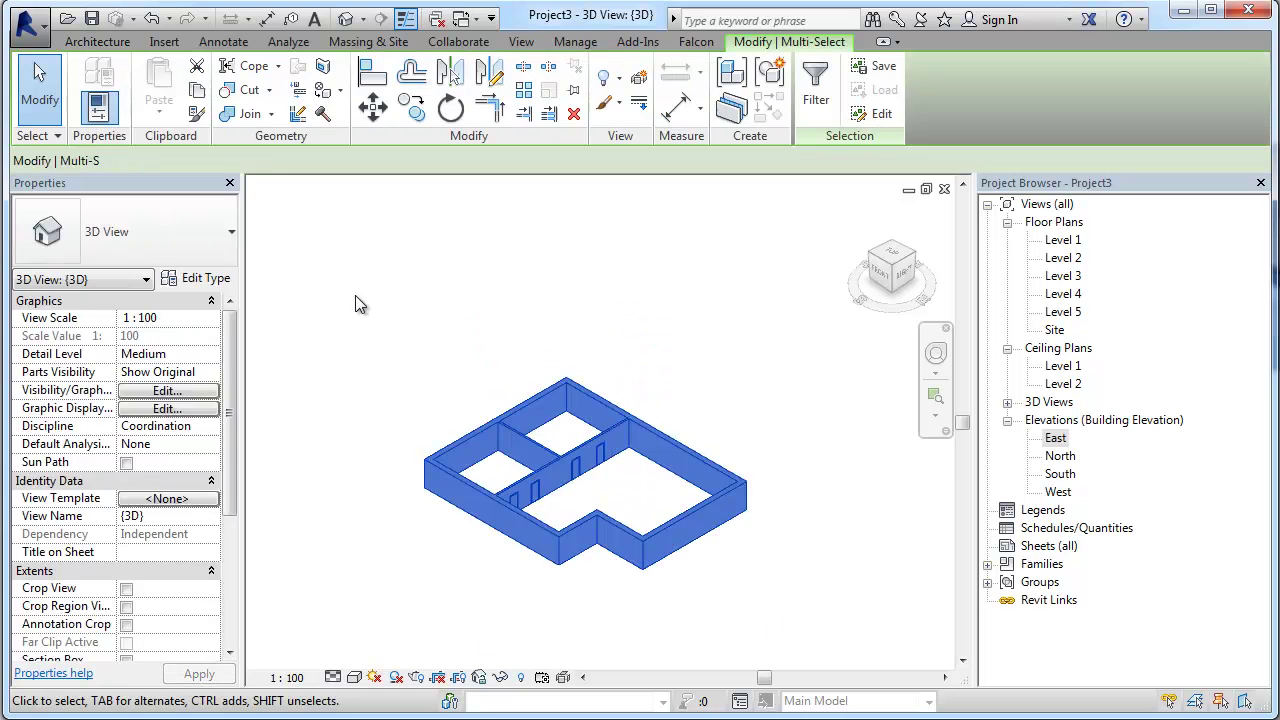
# Step: Copy the selected walls and doors and paste them aligned onto Level 2
pyautogui.click(195, 93)
pyautogui.click(159, 110)
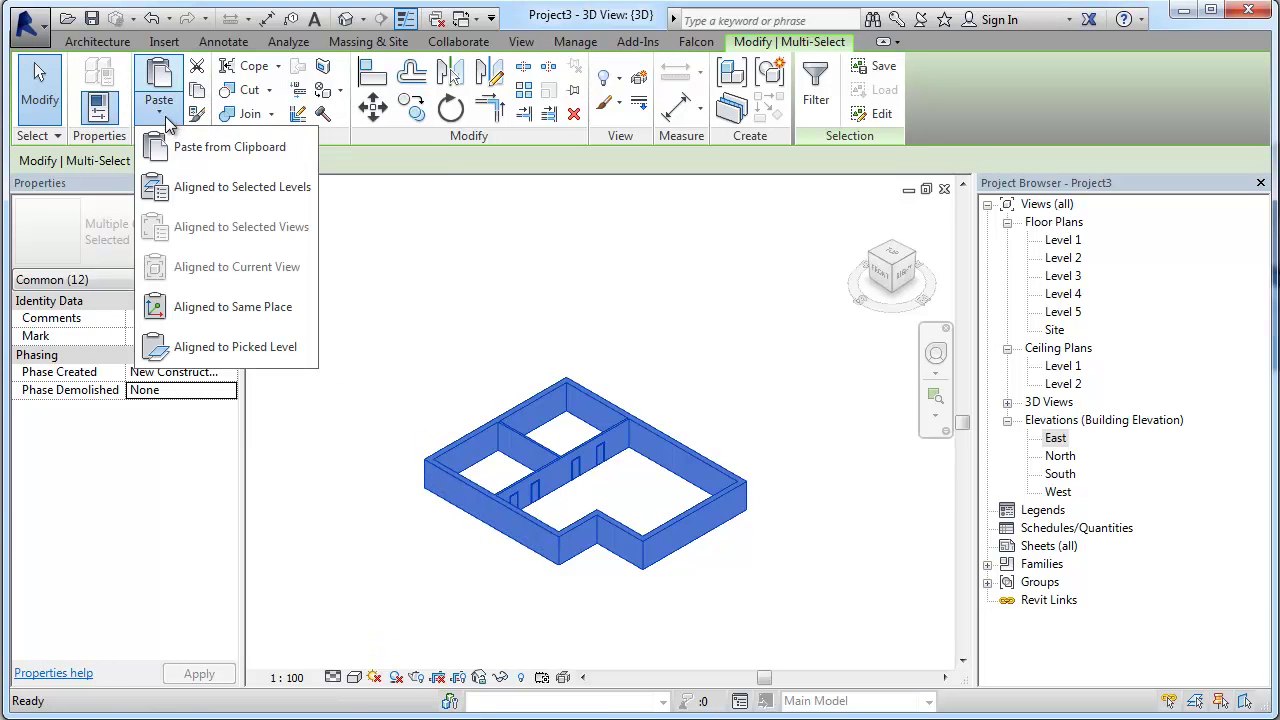
pyautogui.click(230, 188)
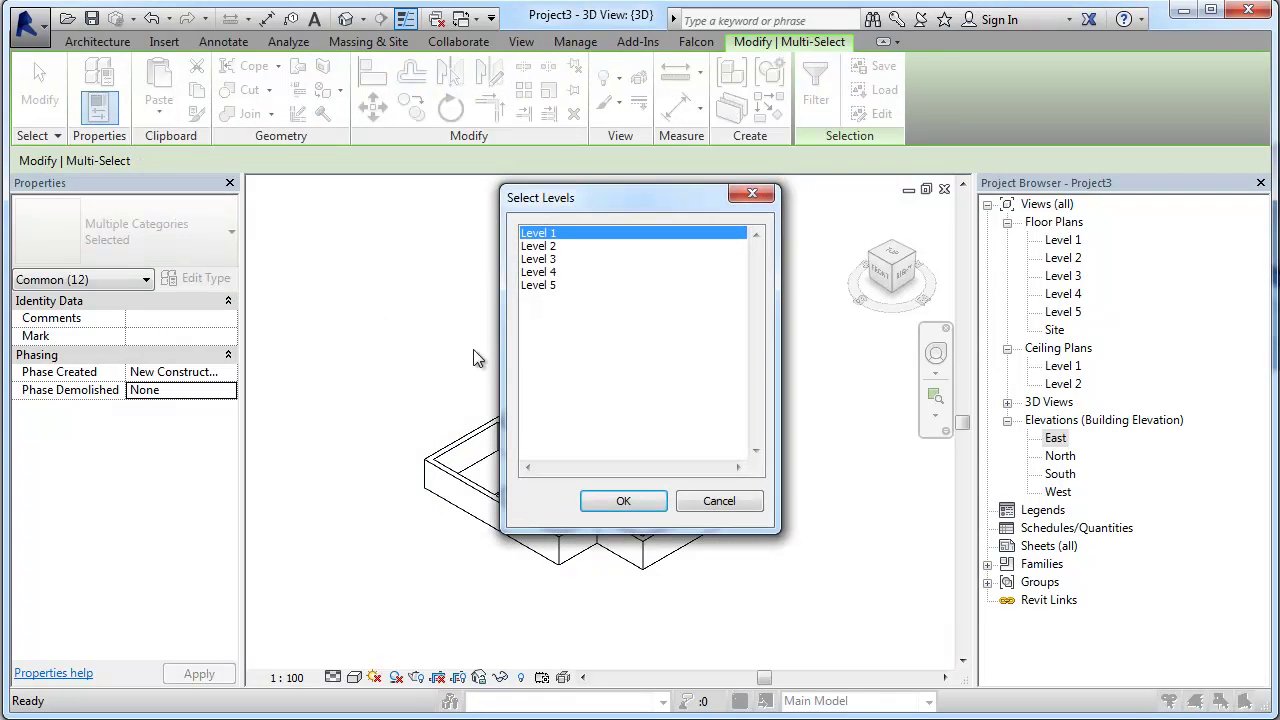
pyautogui.click(547, 247)
pyautogui.click(624, 502)
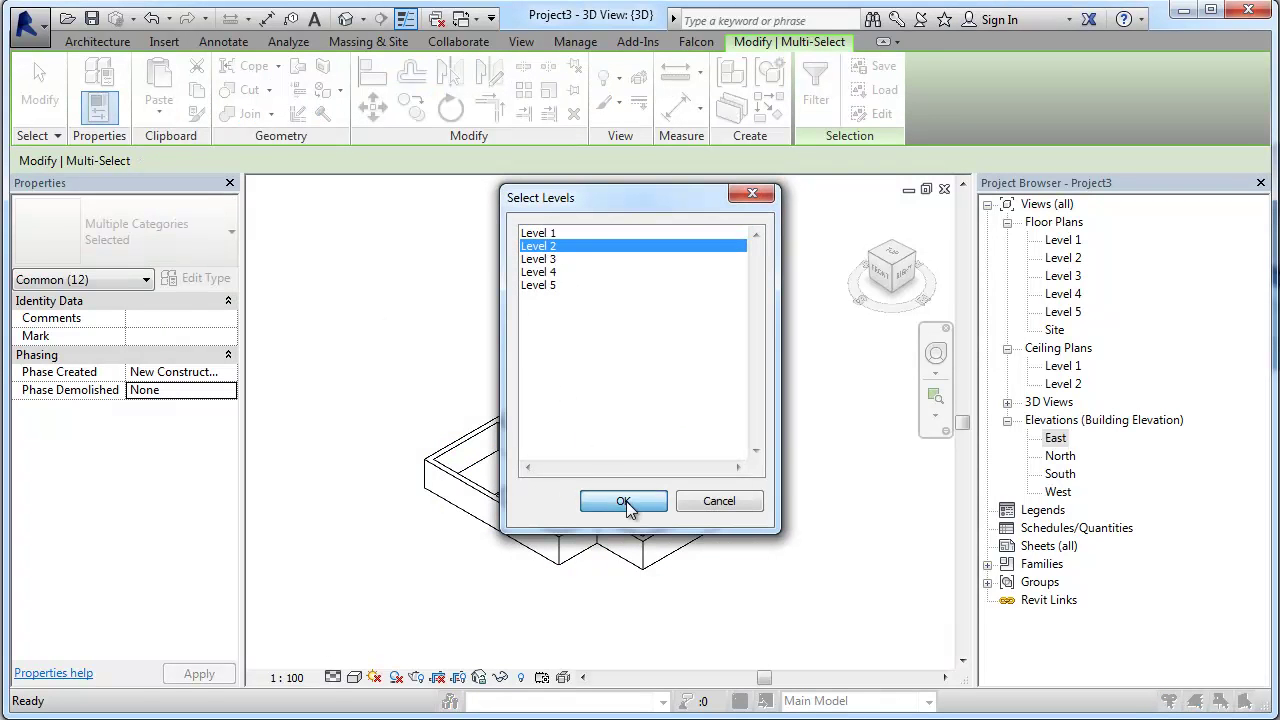
pyautogui.click(512, 603)
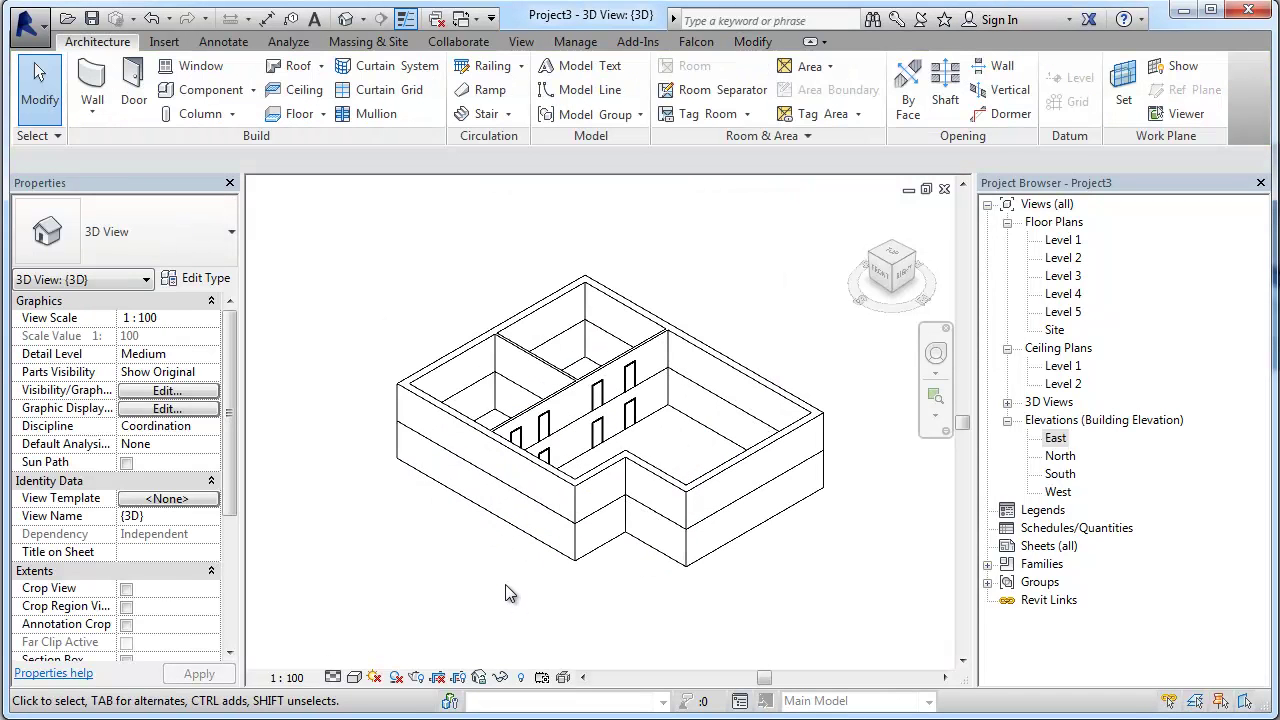
# Step: Set the 3D view's detail level to Fine and its visual style to Realistic
pyautogui.click(340, 679)
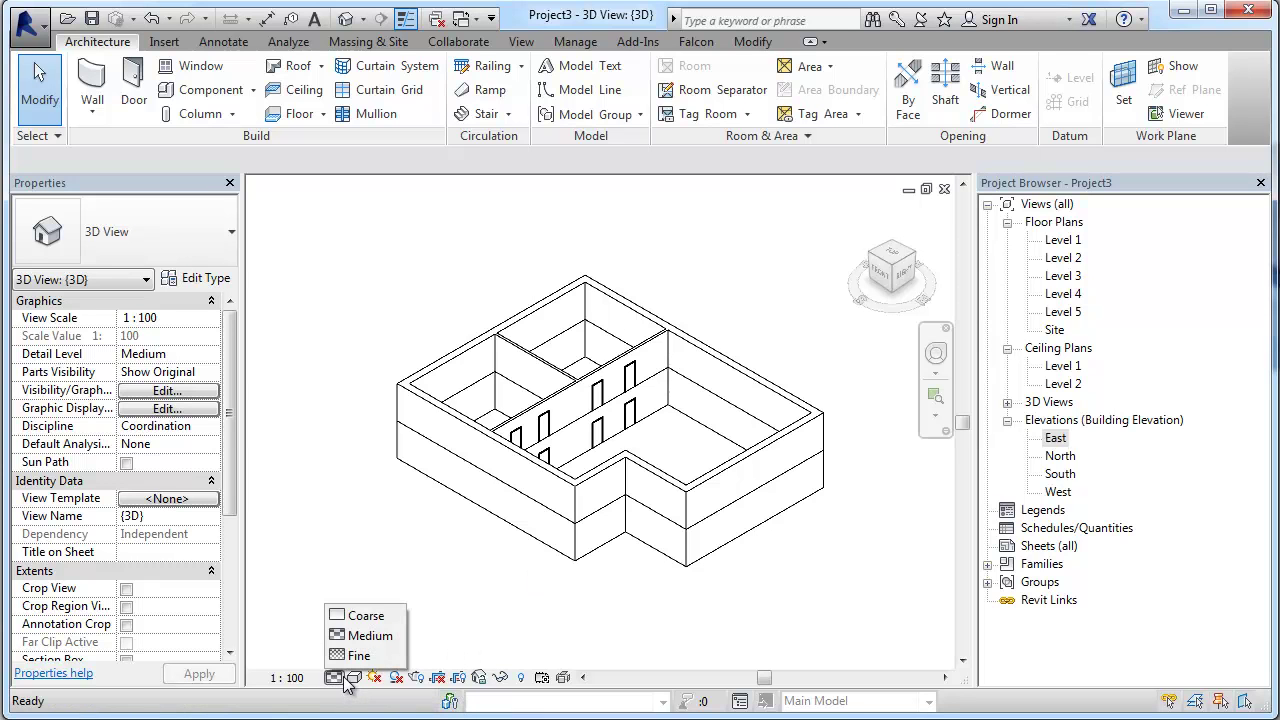
pyautogui.click(372, 657)
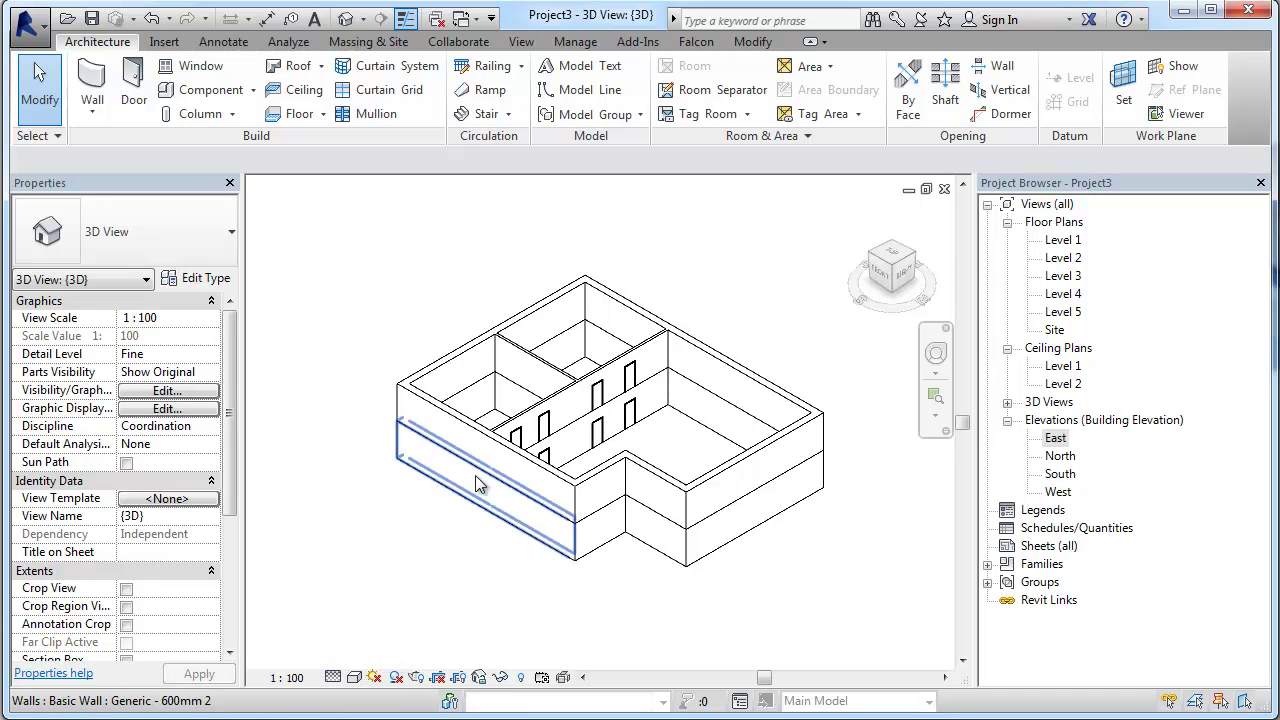
pyautogui.click(352, 678)
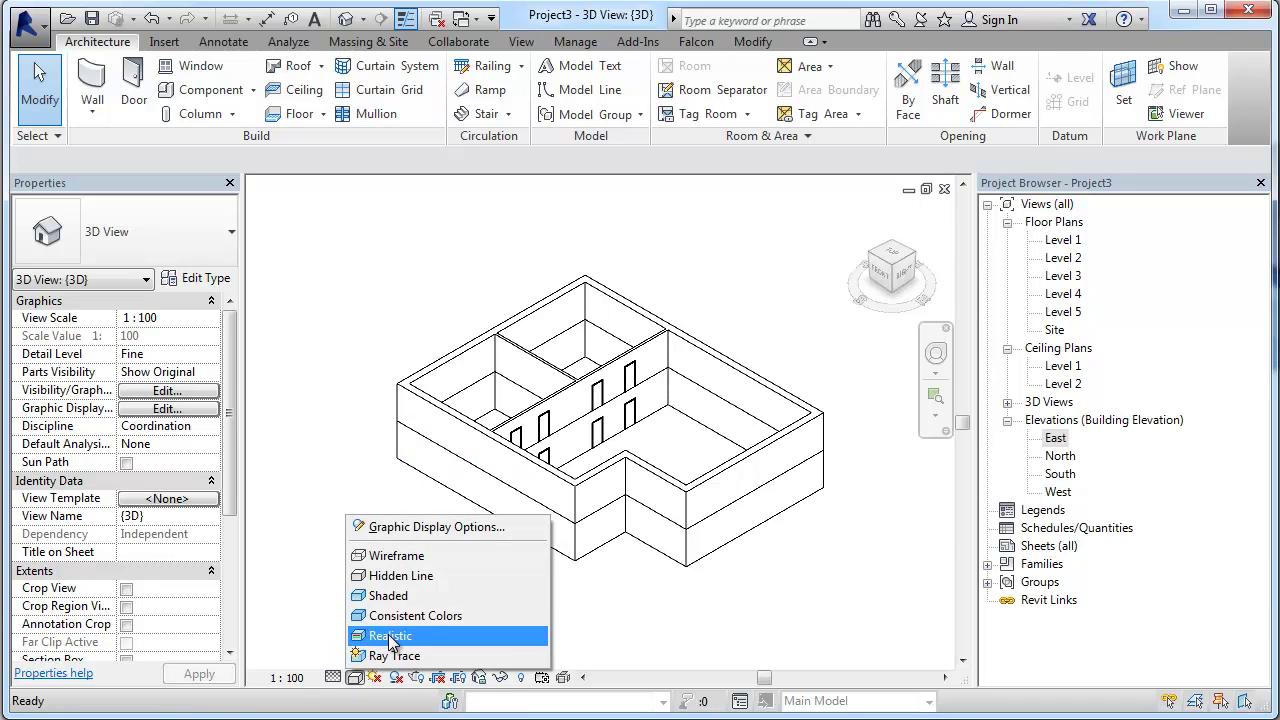
pyautogui.click(401, 598)
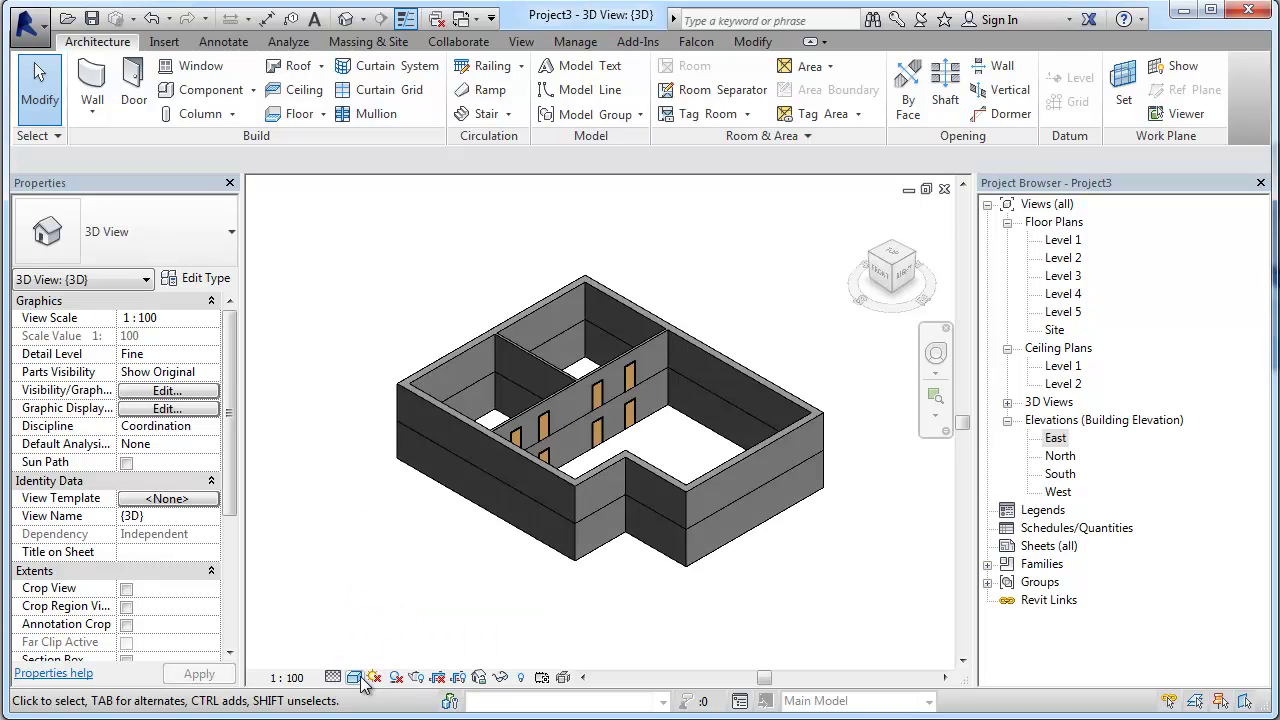
pyautogui.click(355, 678)
pyautogui.click(388, 640)
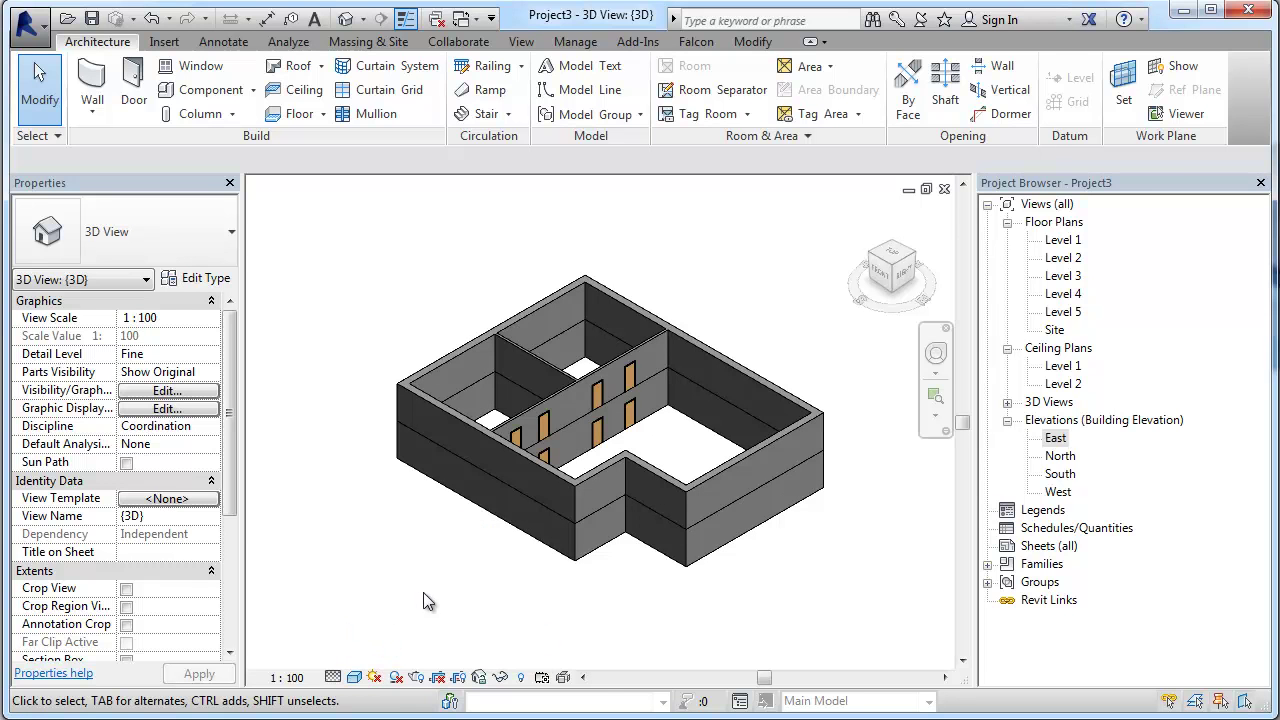